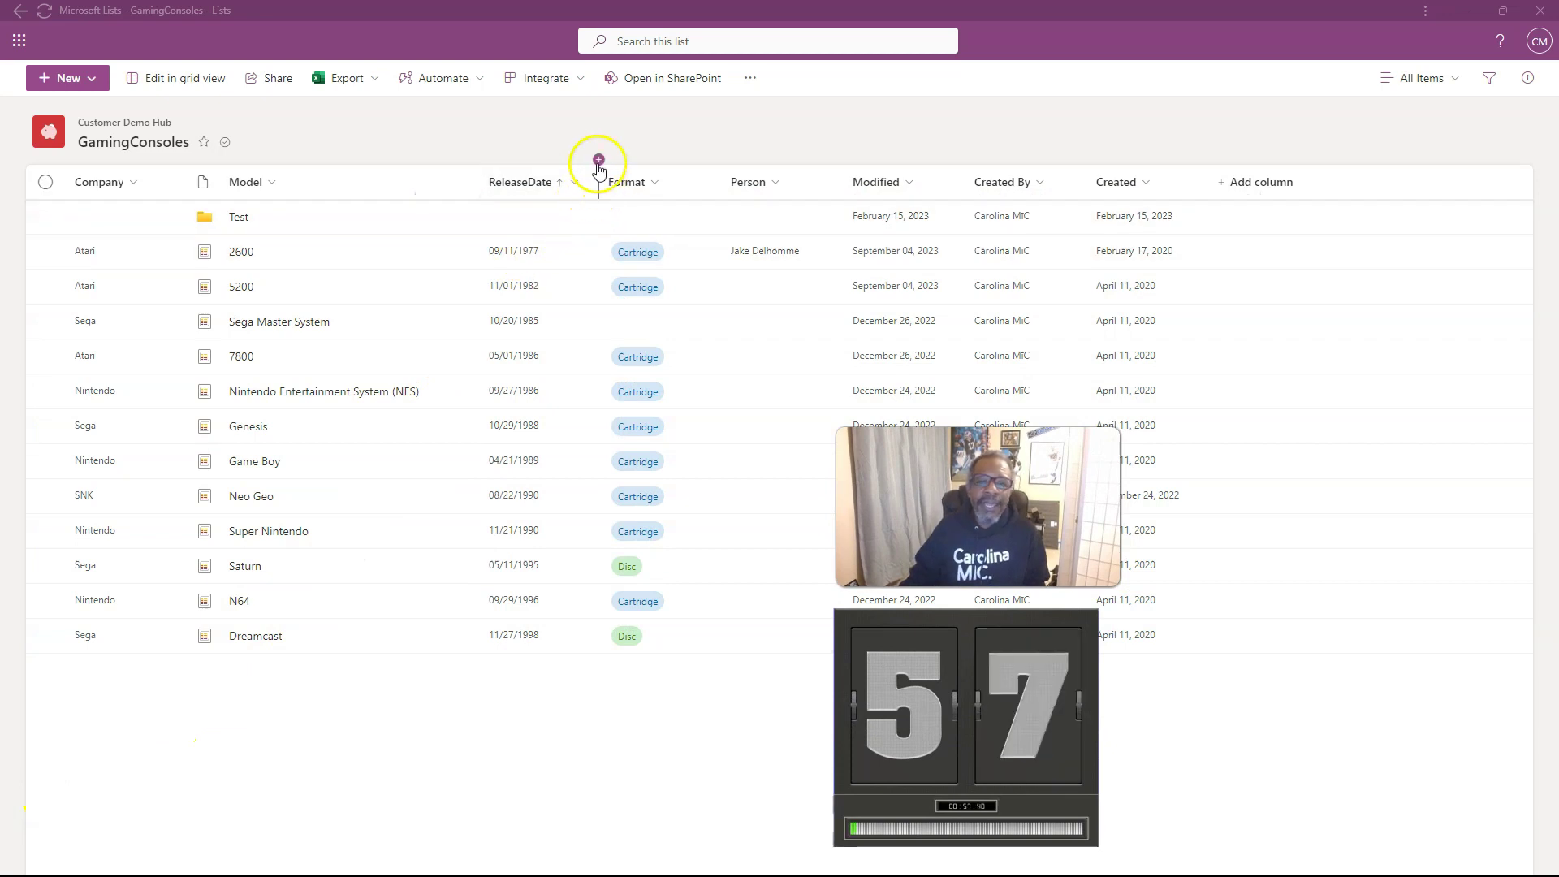
- Insert a Currency column named Cost between ReleaseDate and Format, keeping the $123,456.00 format
click(599, 160)
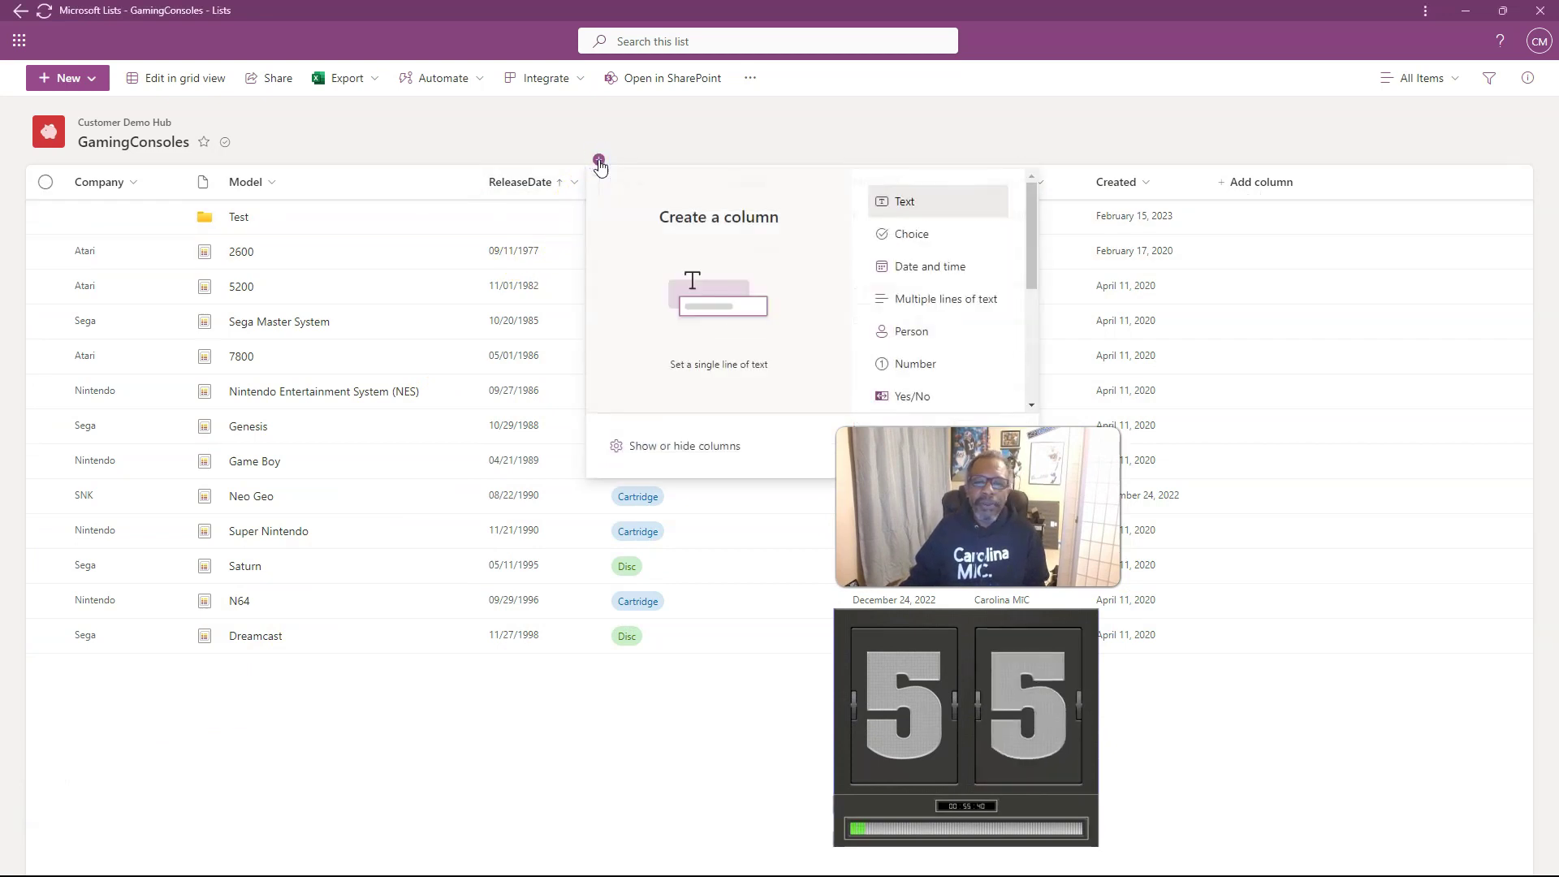
scroll(905, 313, down, 4)
scroll(904, 326, down, 1)
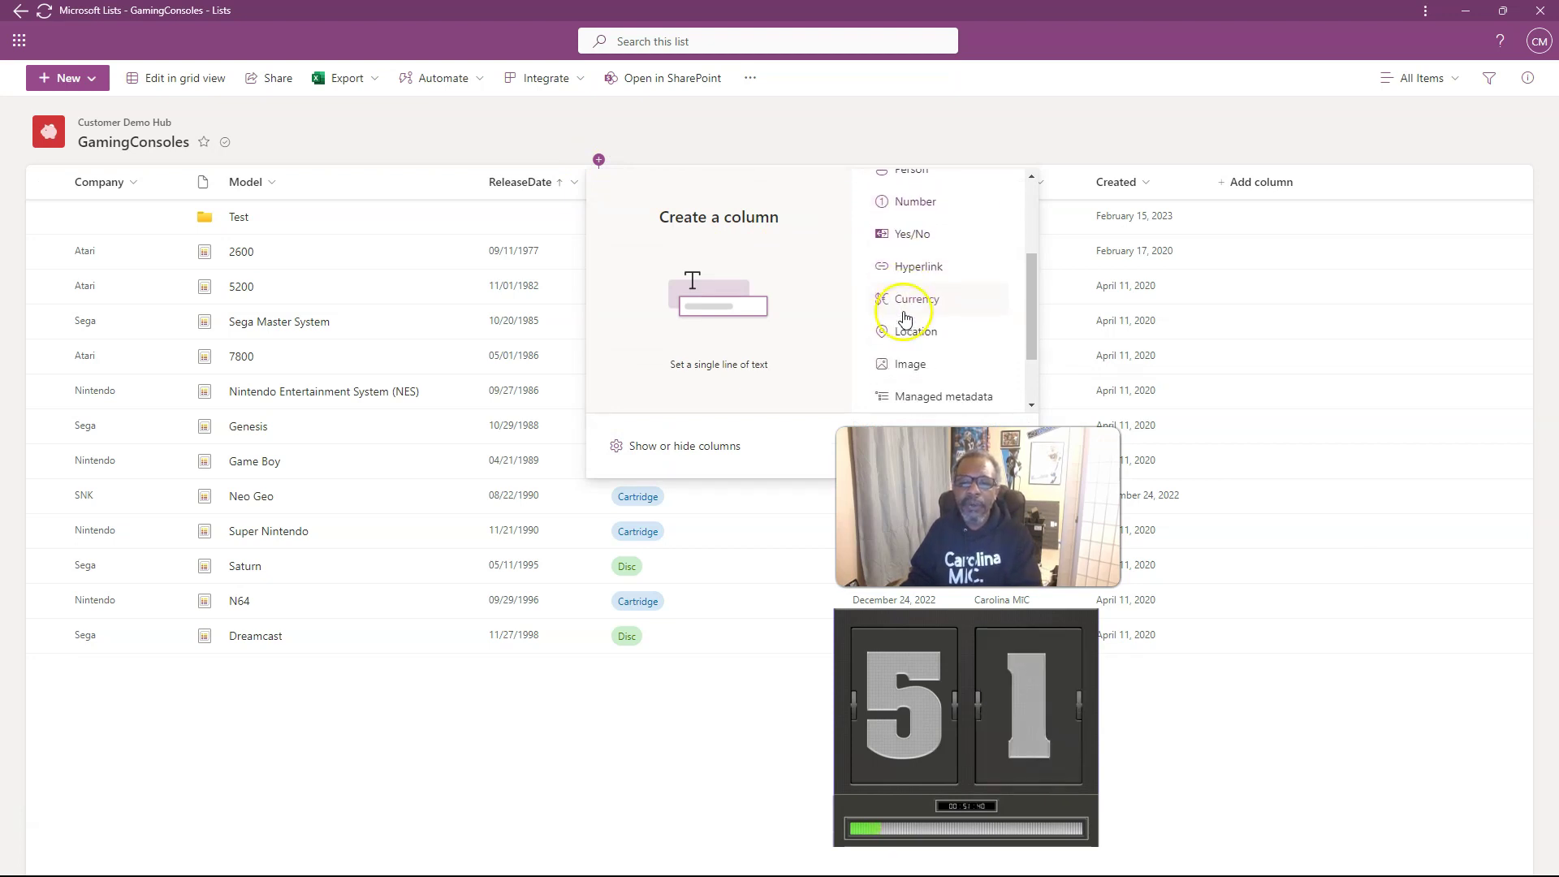
click(905, 302)
click(908, 445)
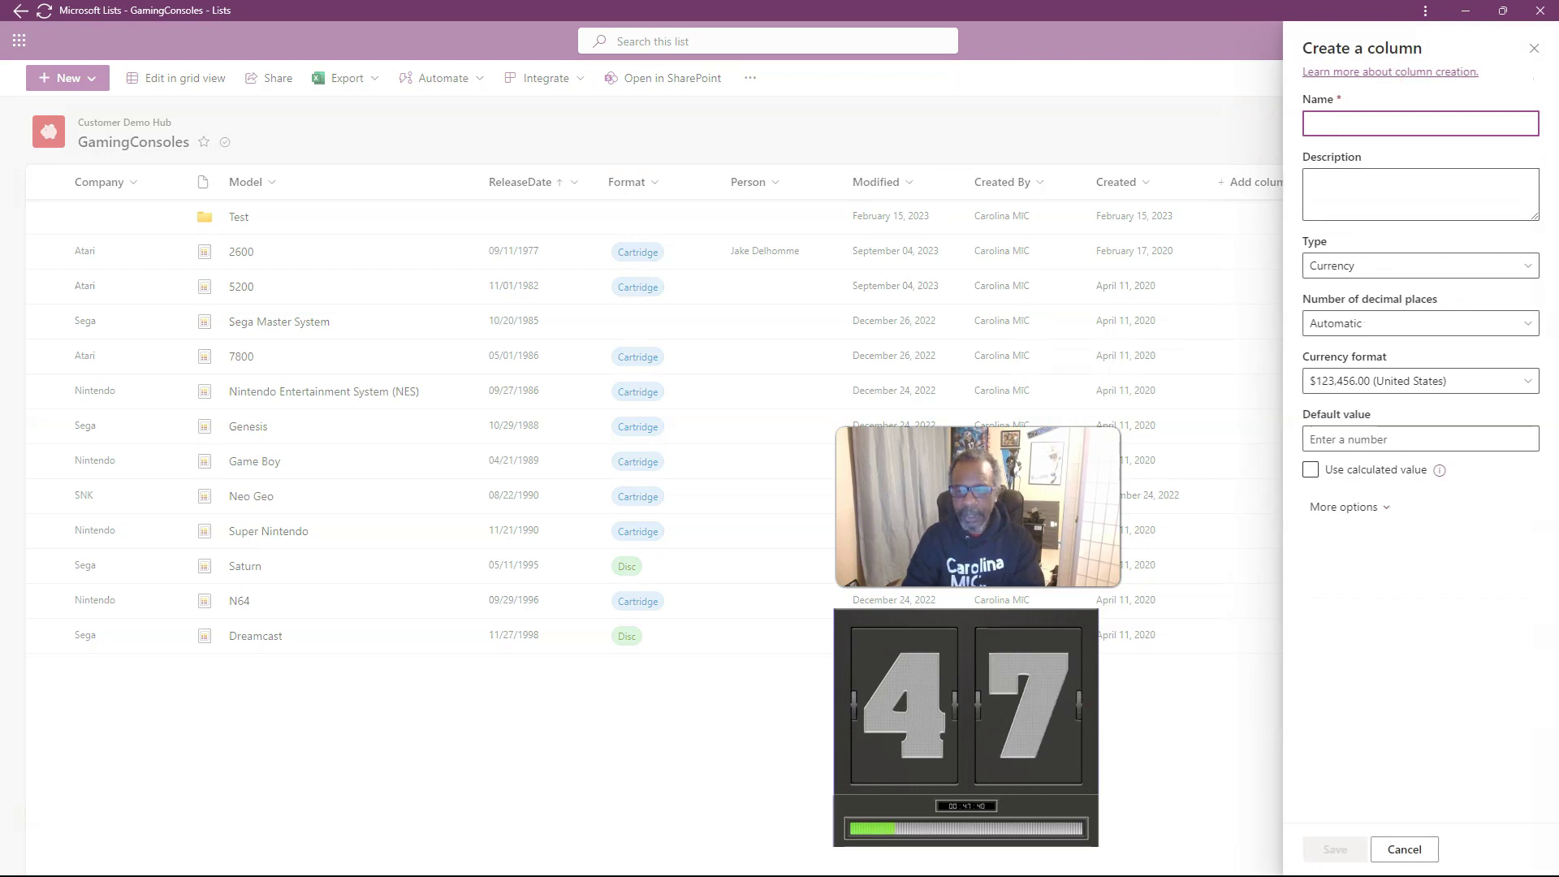
text(Cost)
key(Tab)
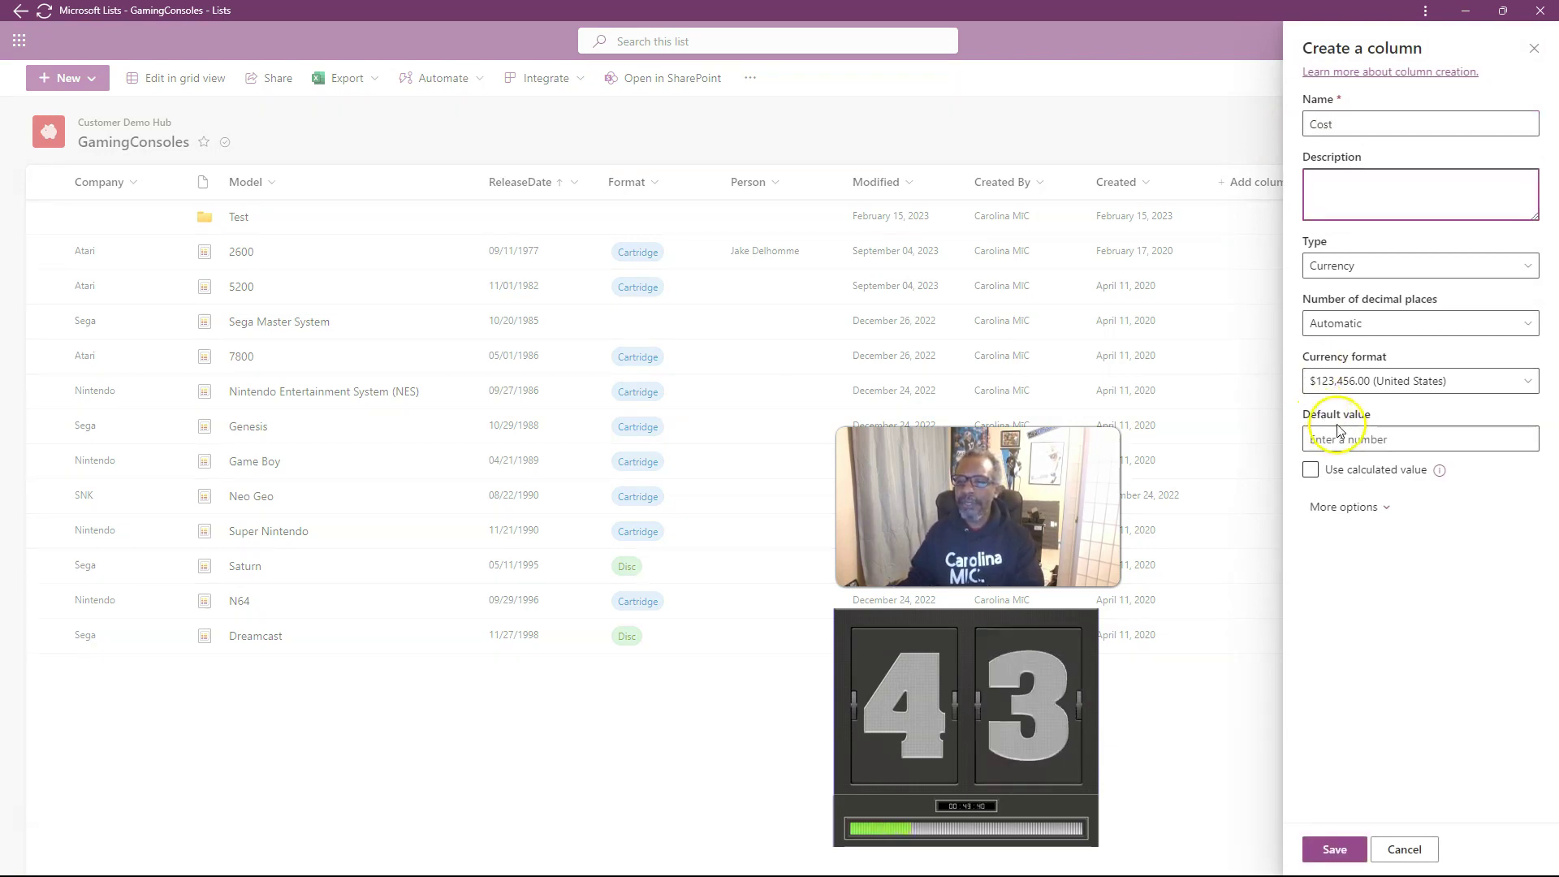
click(1306, 849)
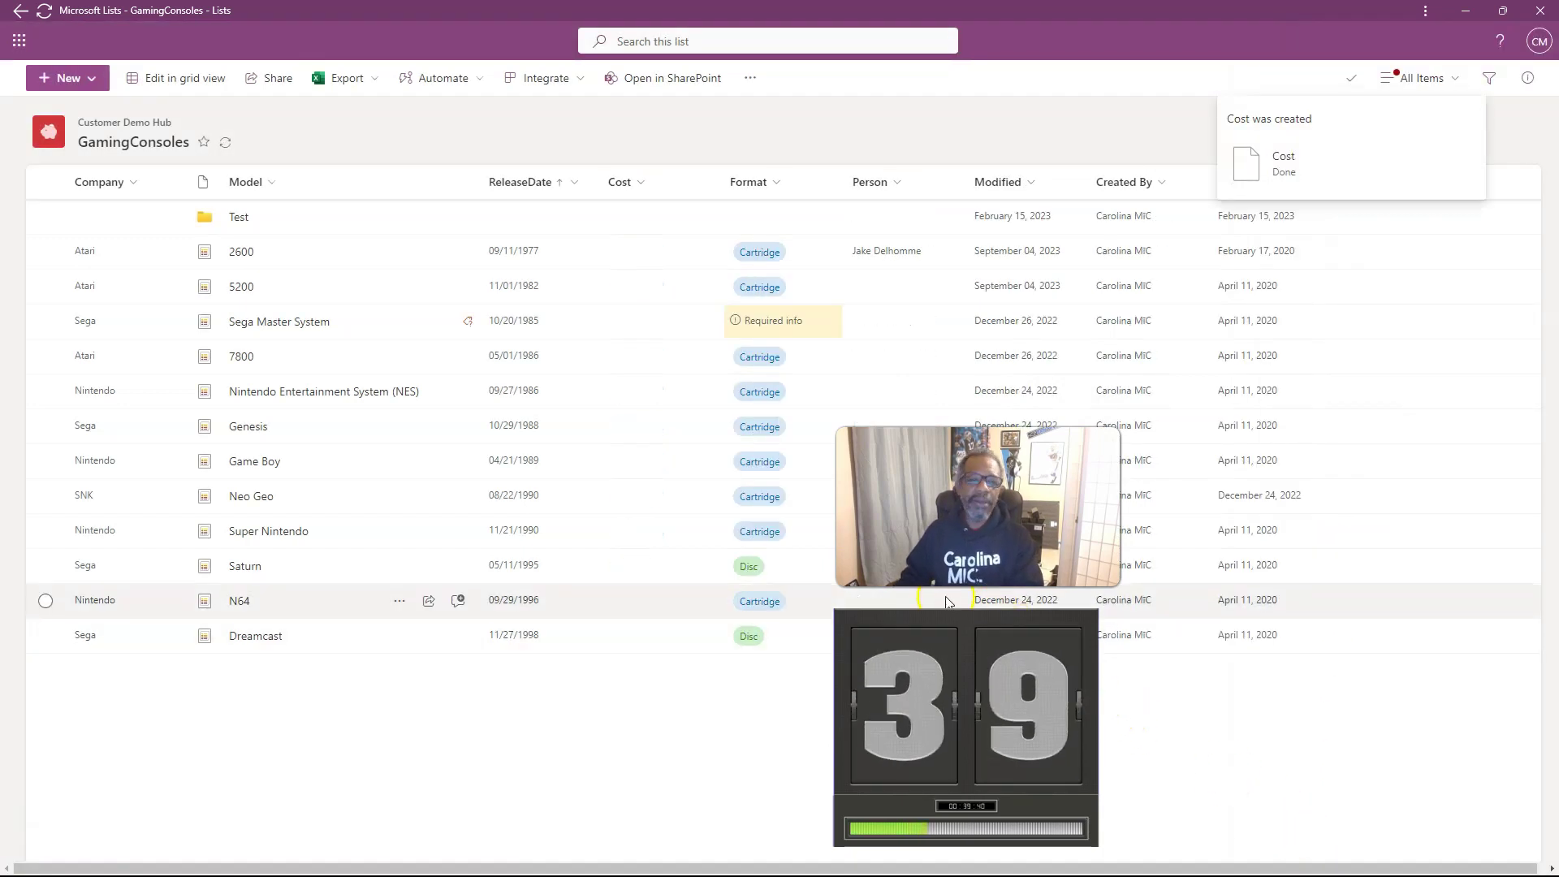
- Delete the Cost column through Column settings > Edit and confirm the permanent deletion
click(640, 184)
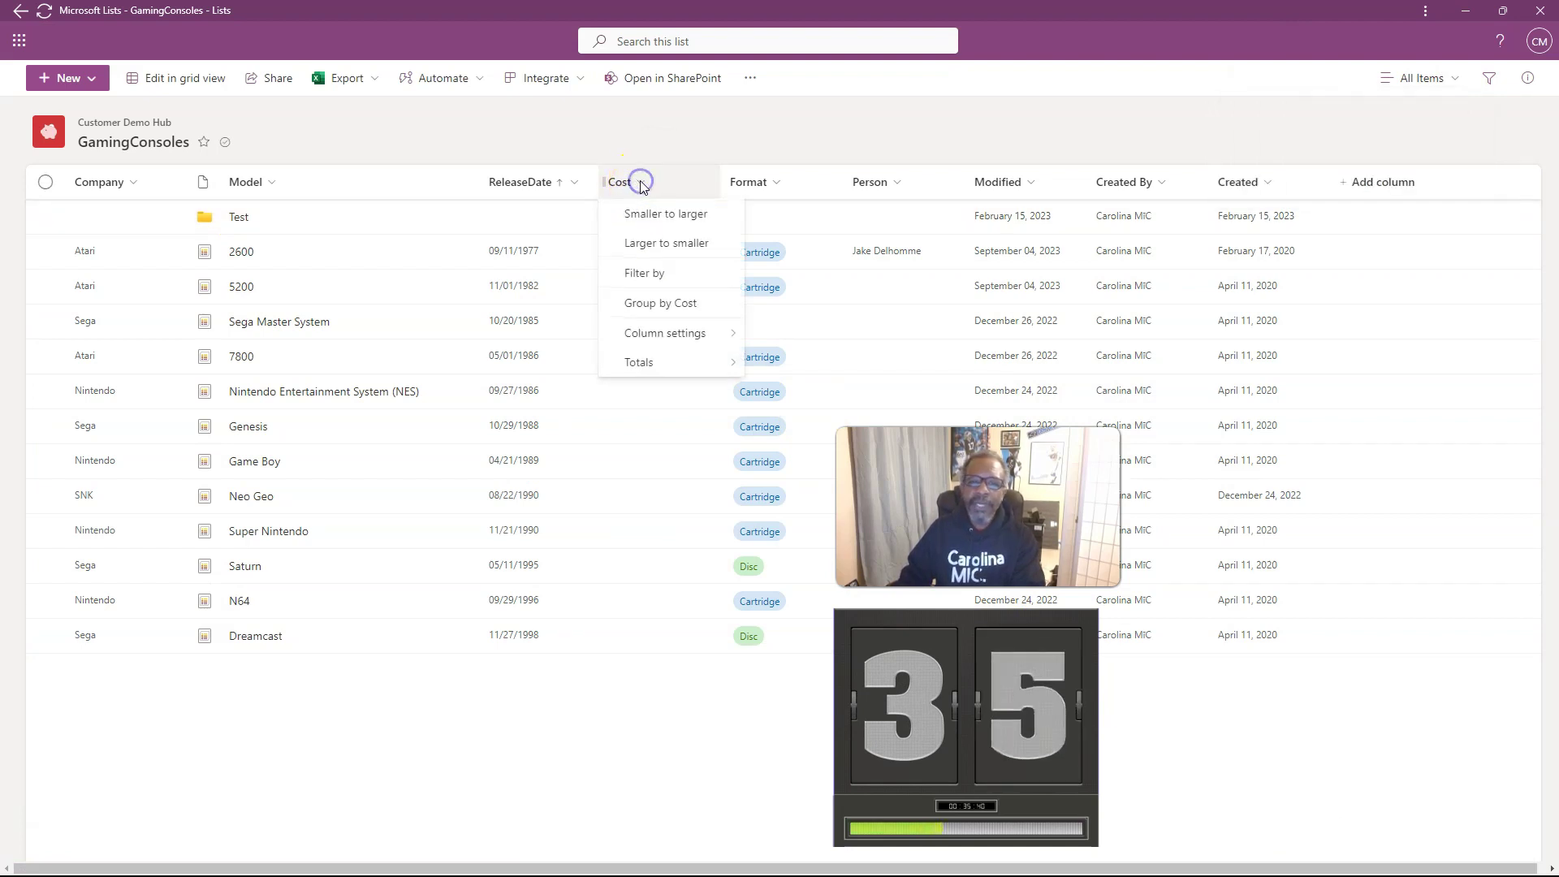
mouse_move(674, 333)
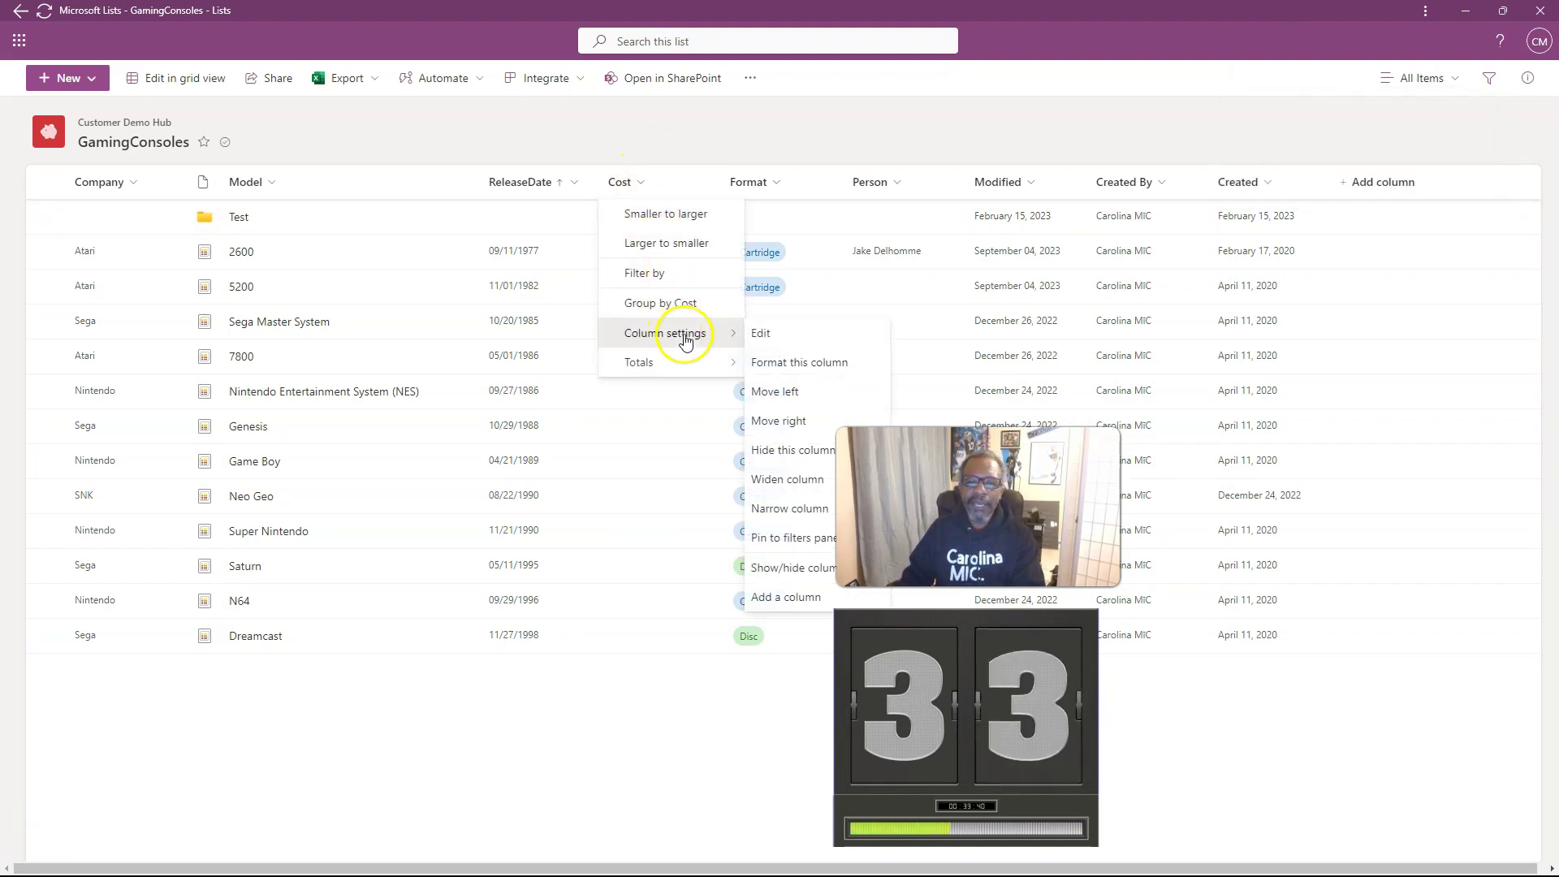
click(759, 334)
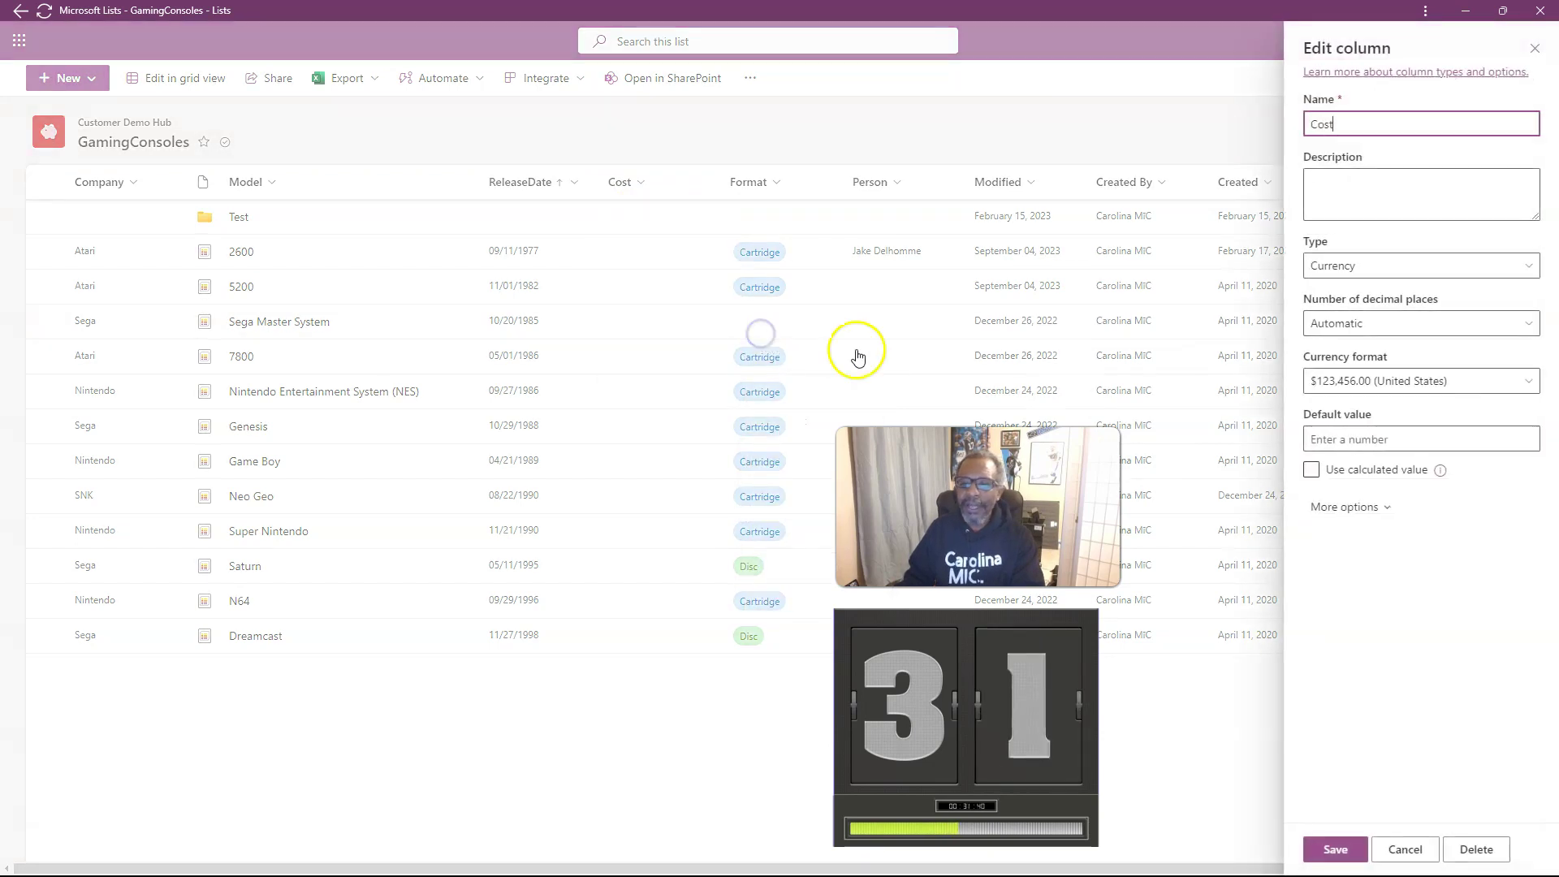
click(1474, 850)
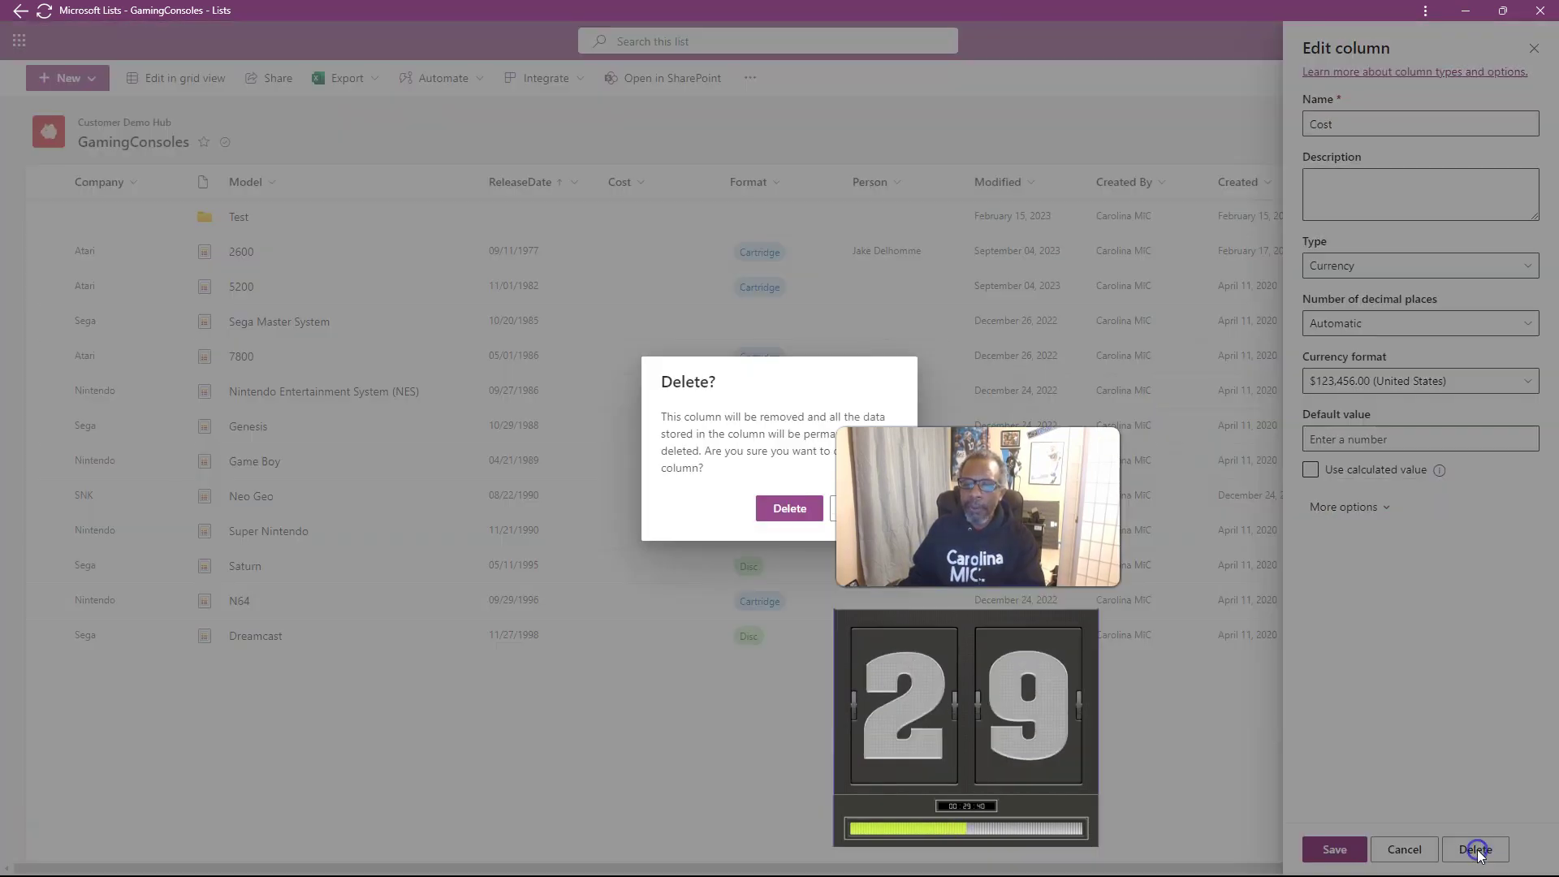
click(783, 509)
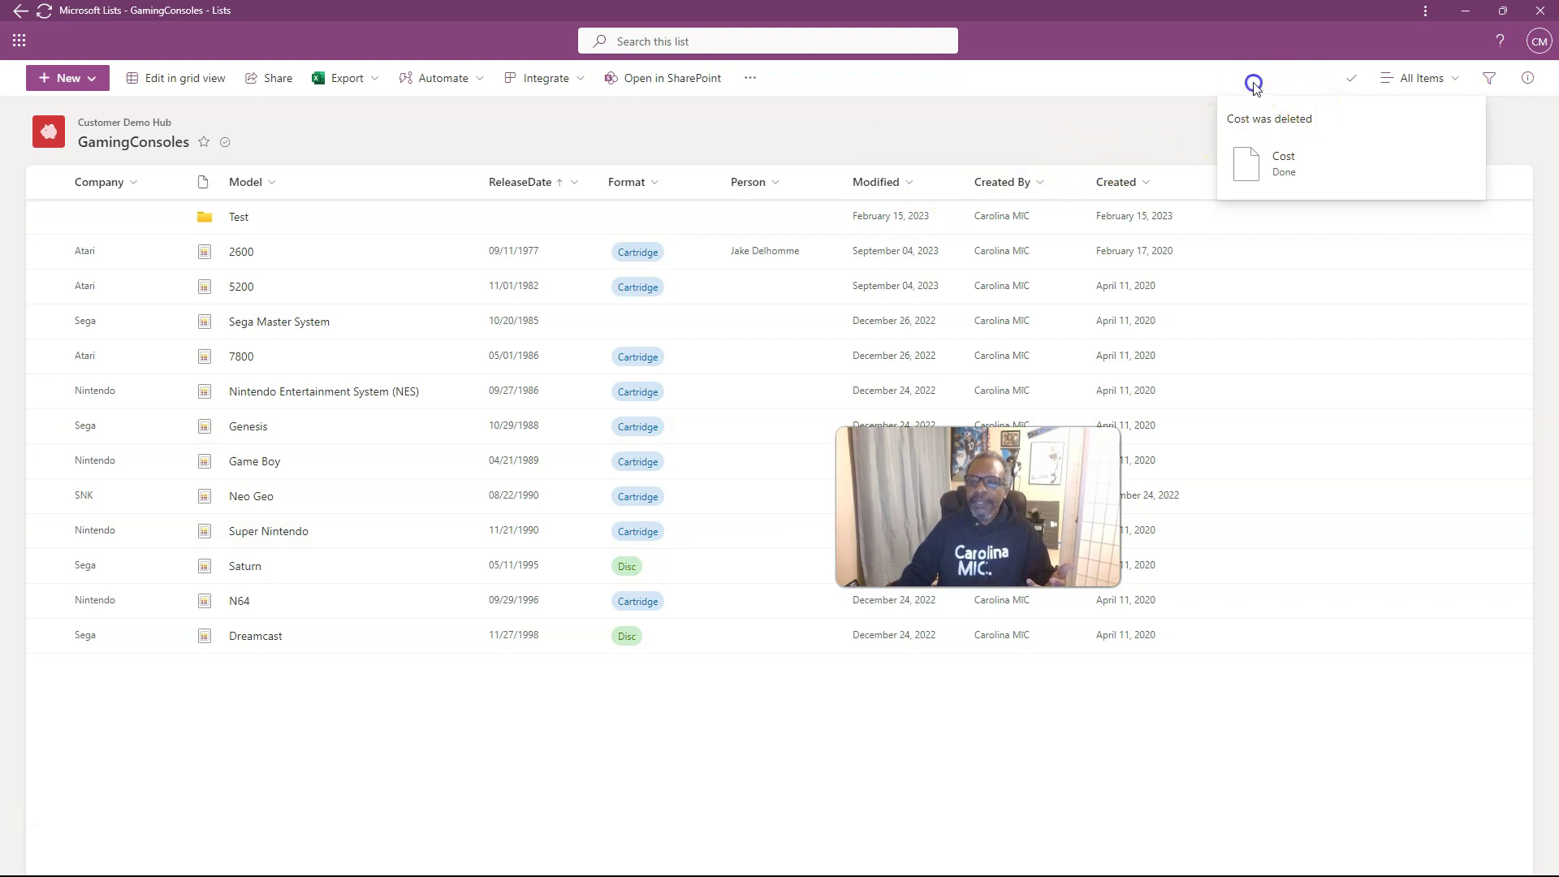
click(1425, 12)
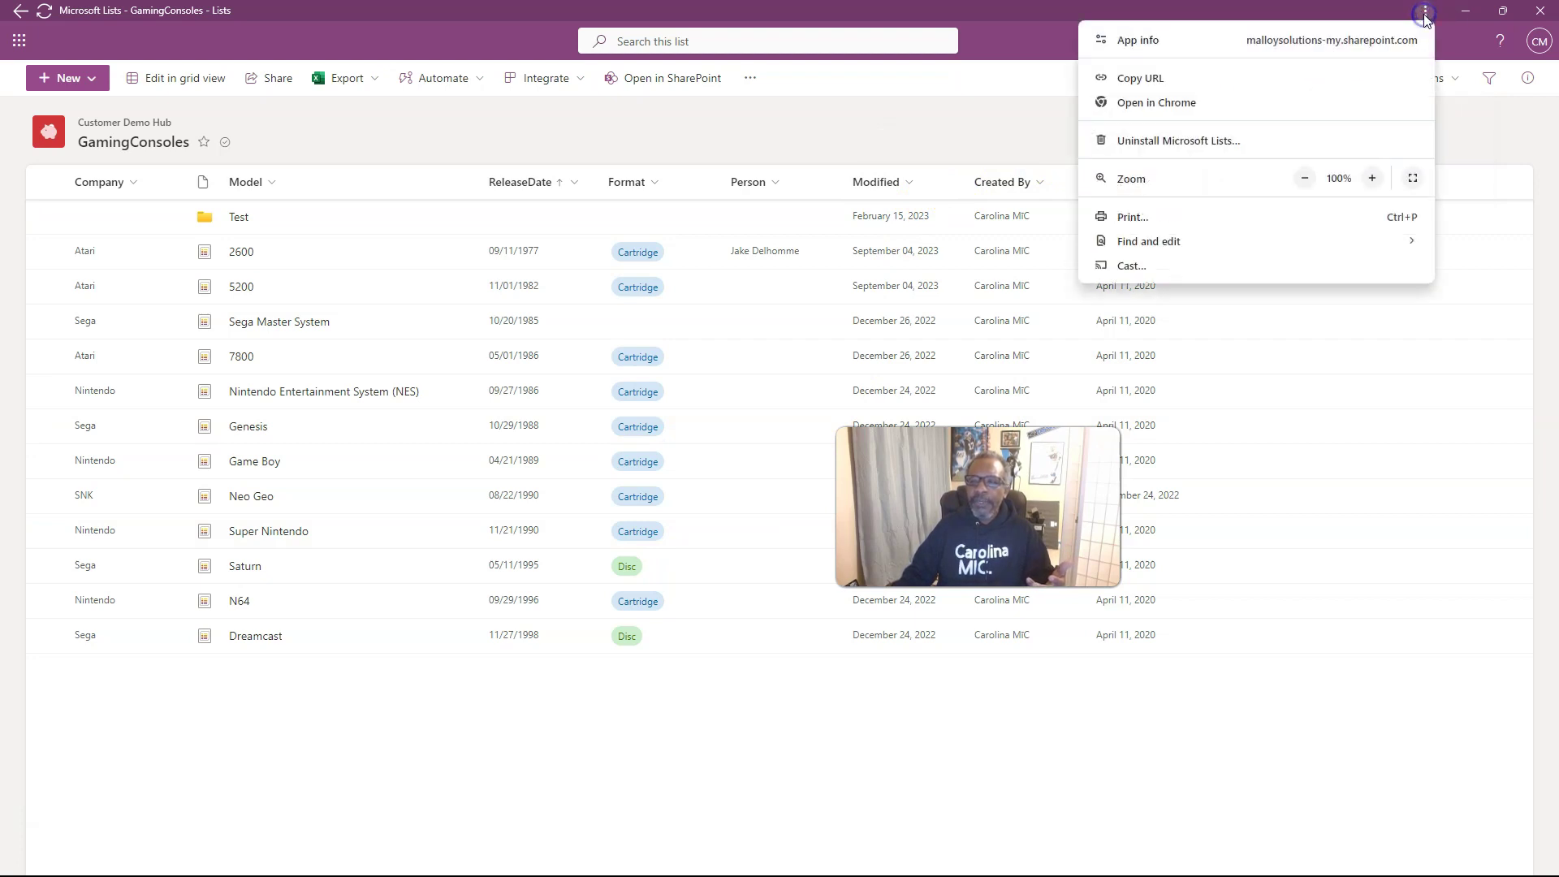
click(728, 136)
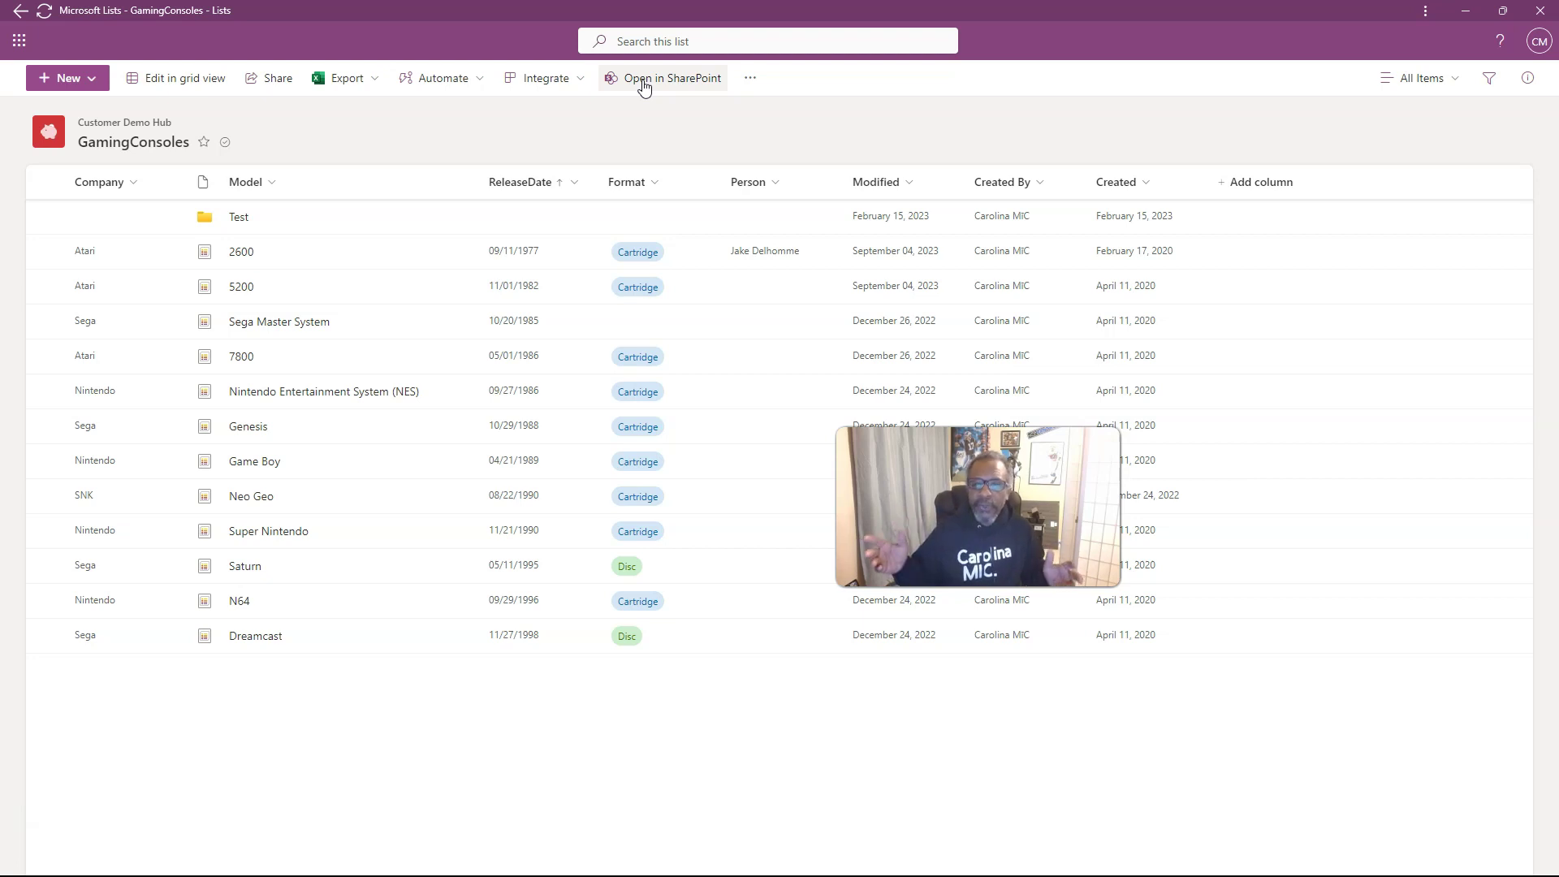
click(635, 122)
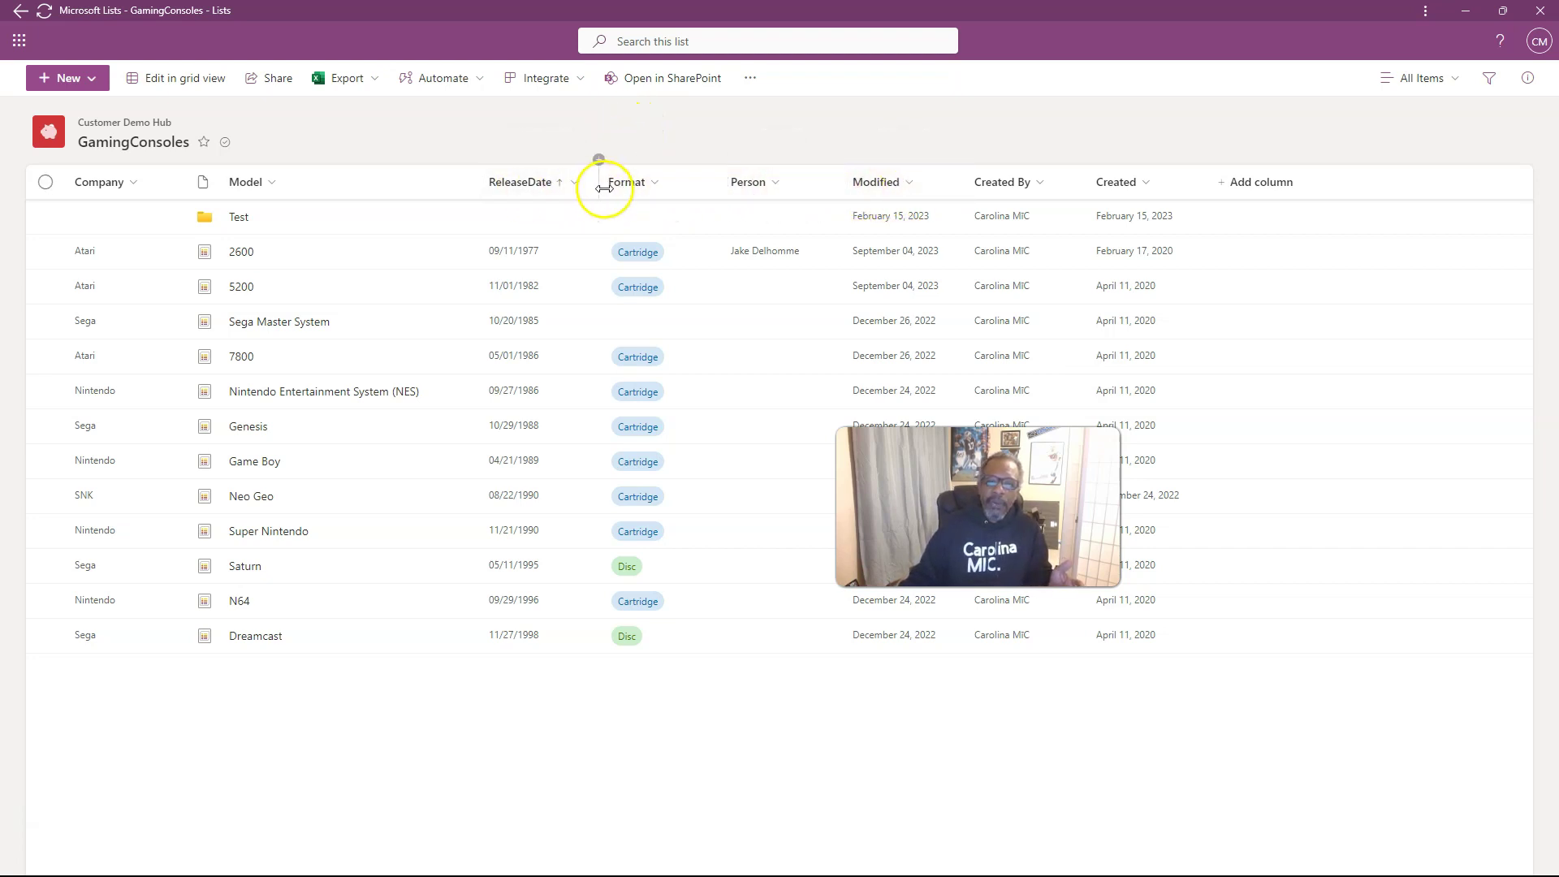
click(598, 163)
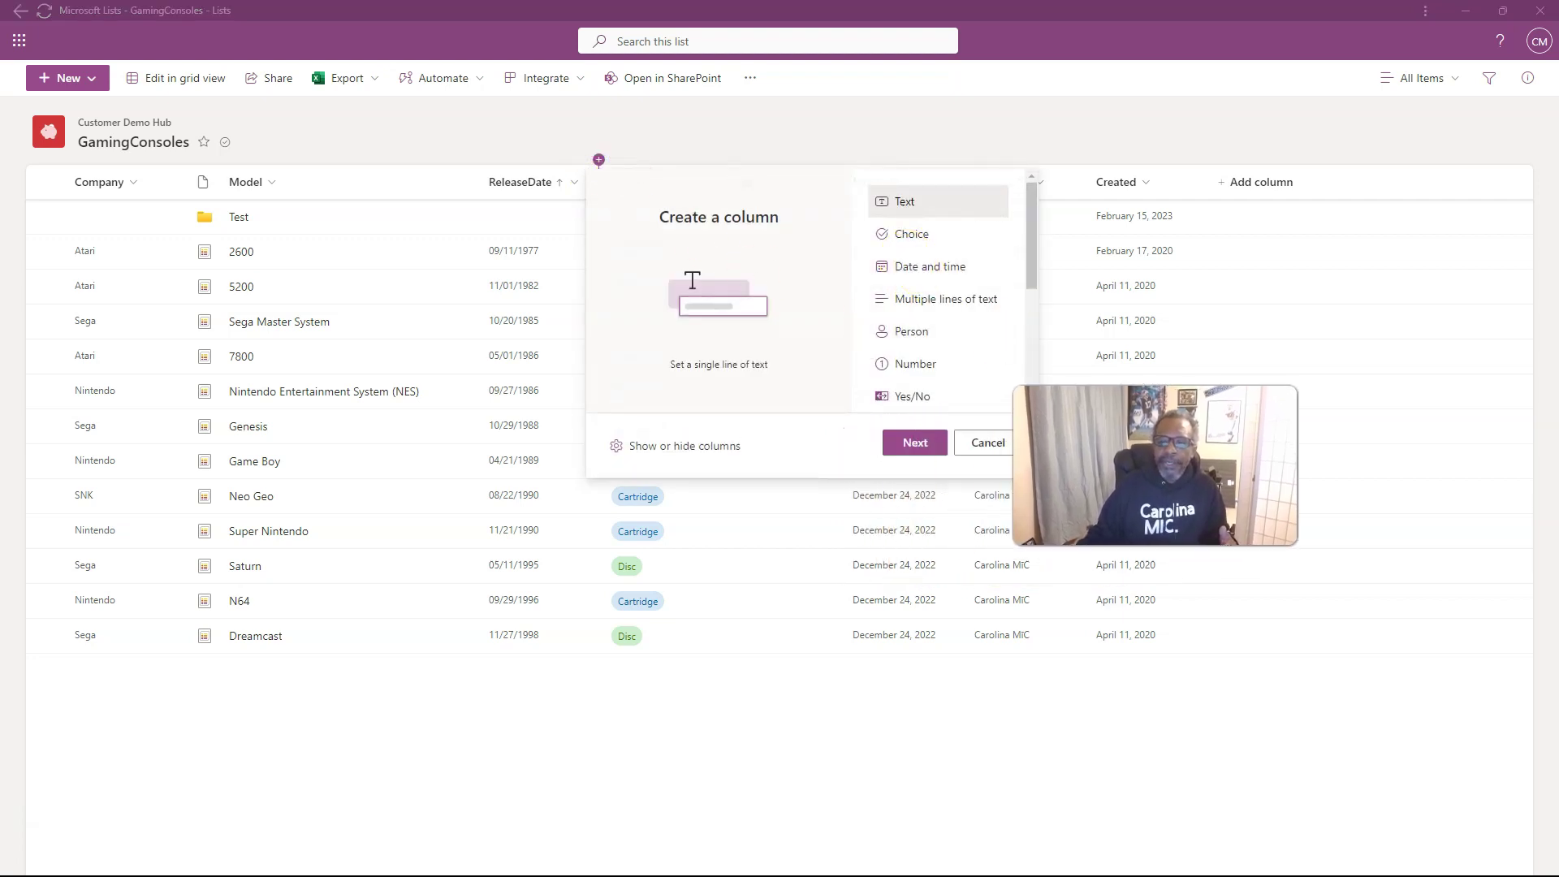
scroll(932, 318, down, 2)
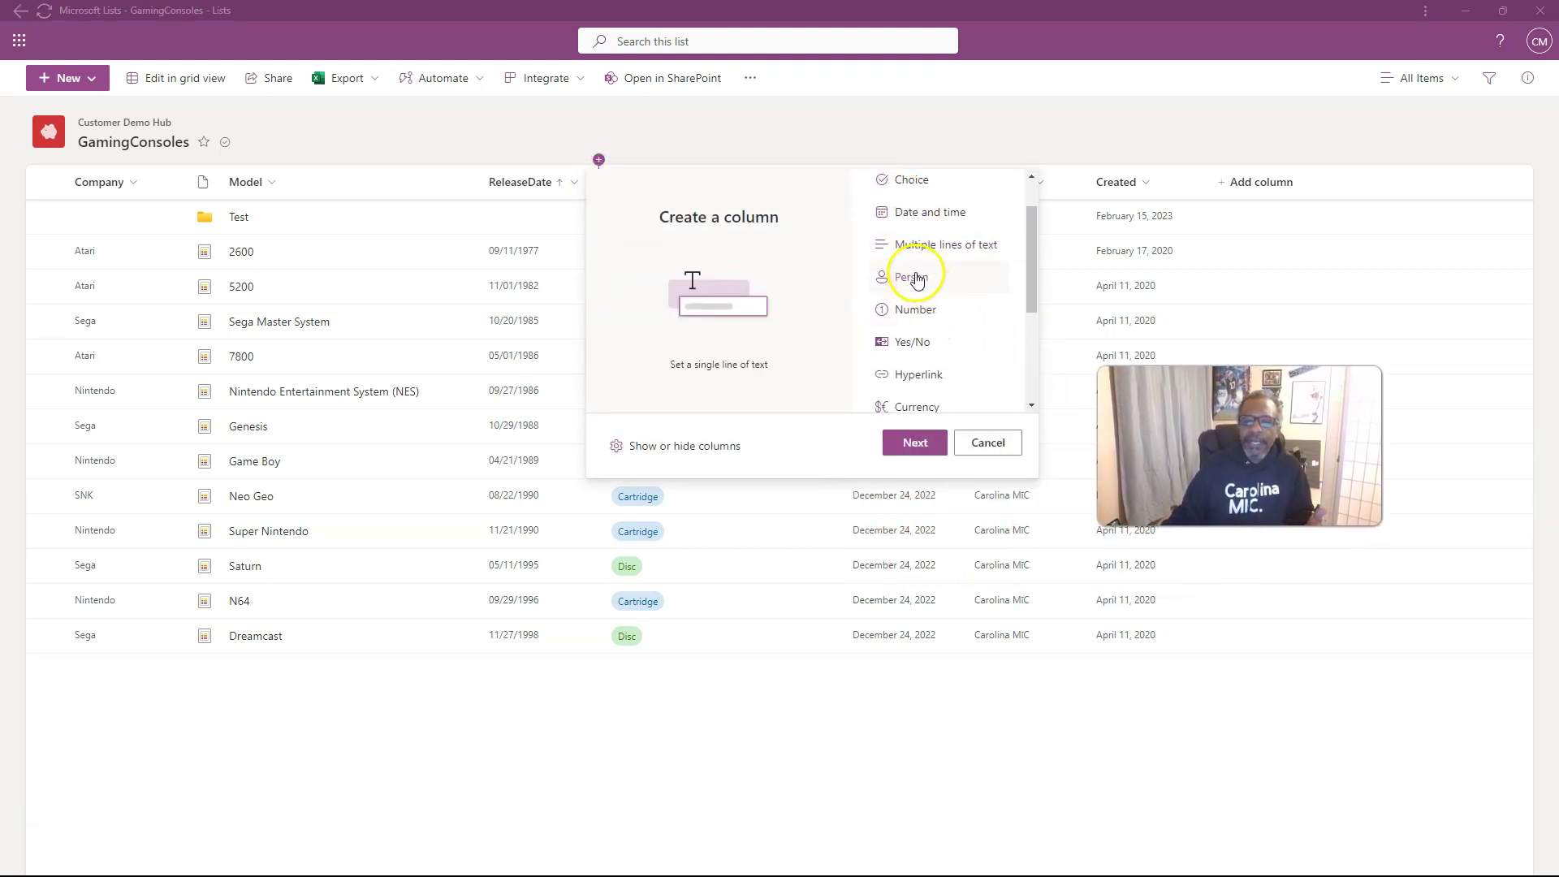
scroll(908, 256, up, 2)
click(909, 273)
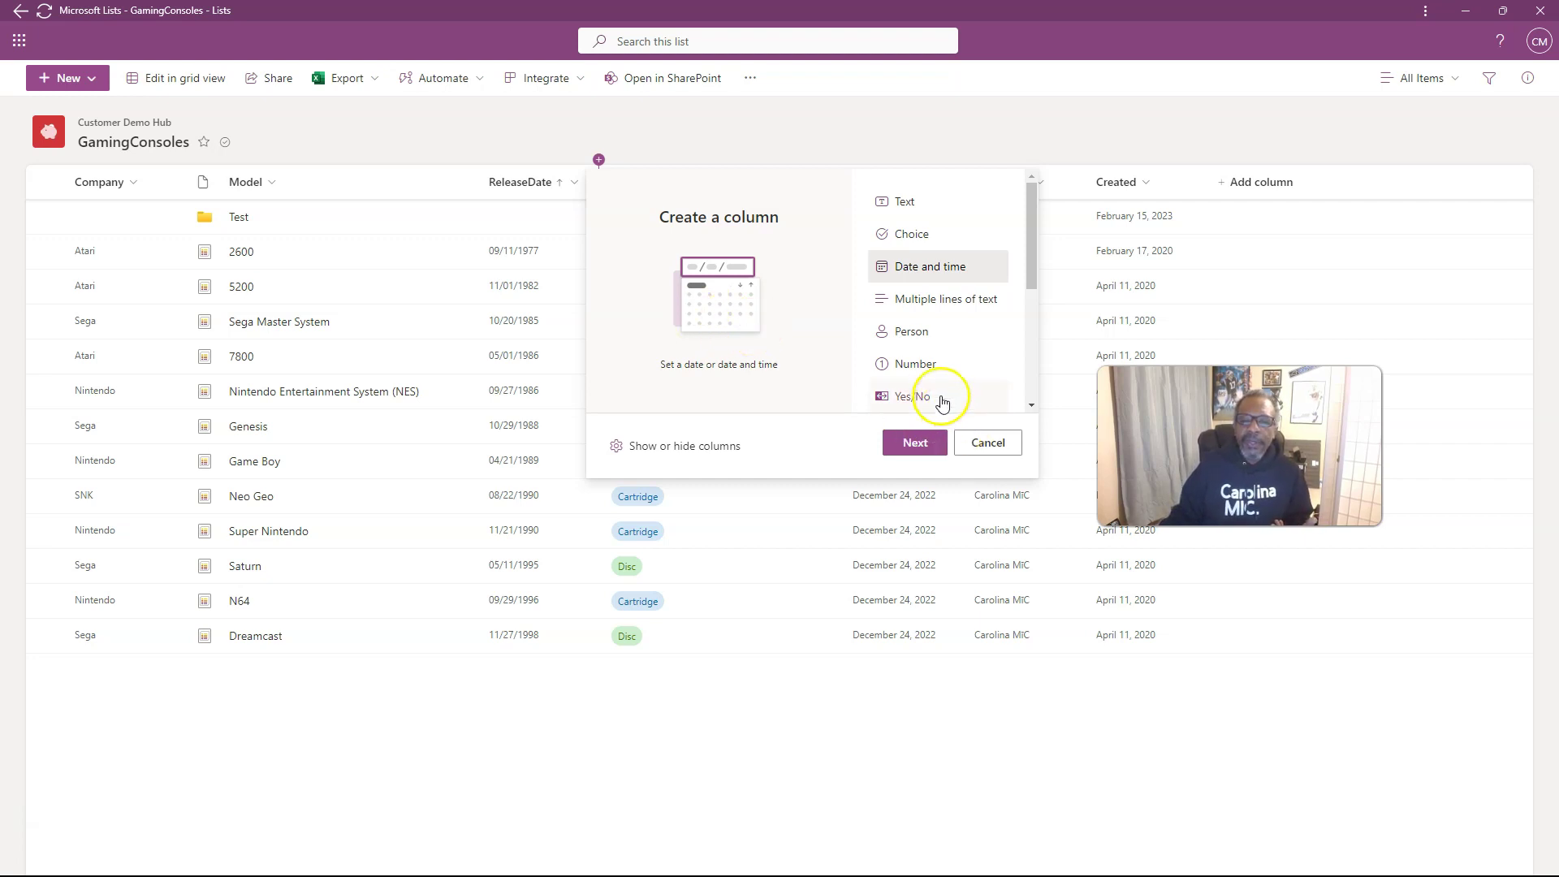
scroll(942, 403, down, 2)
scroll(942, 403, down, 2)
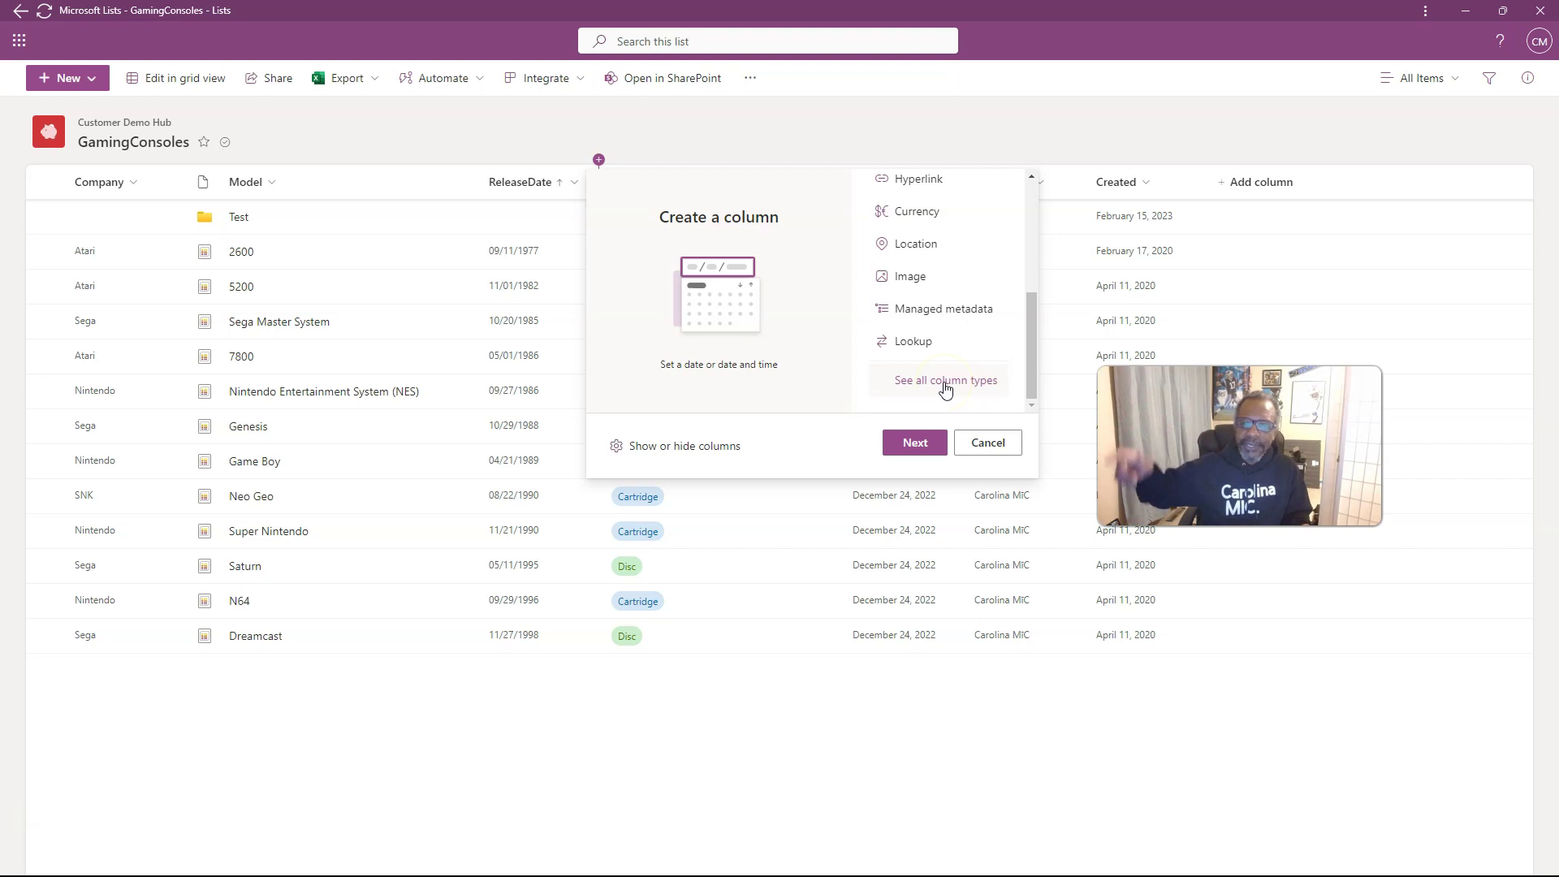
click(988, 443)
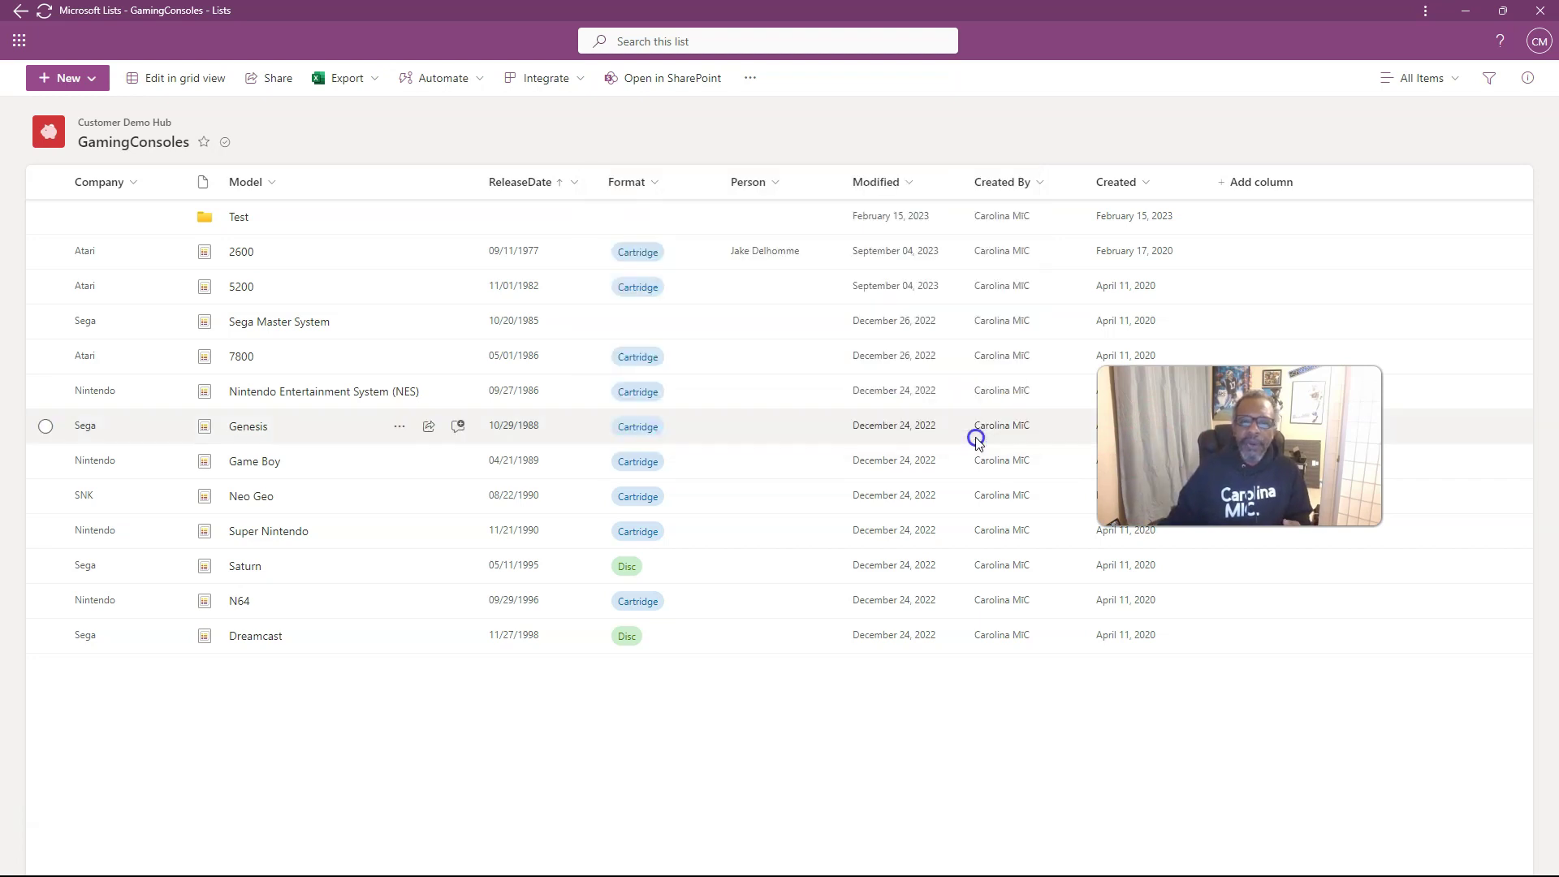
- Open GamingConsoles in SharePoint, start adding a column there, then cancel the Create a column panel
click(640, 82)
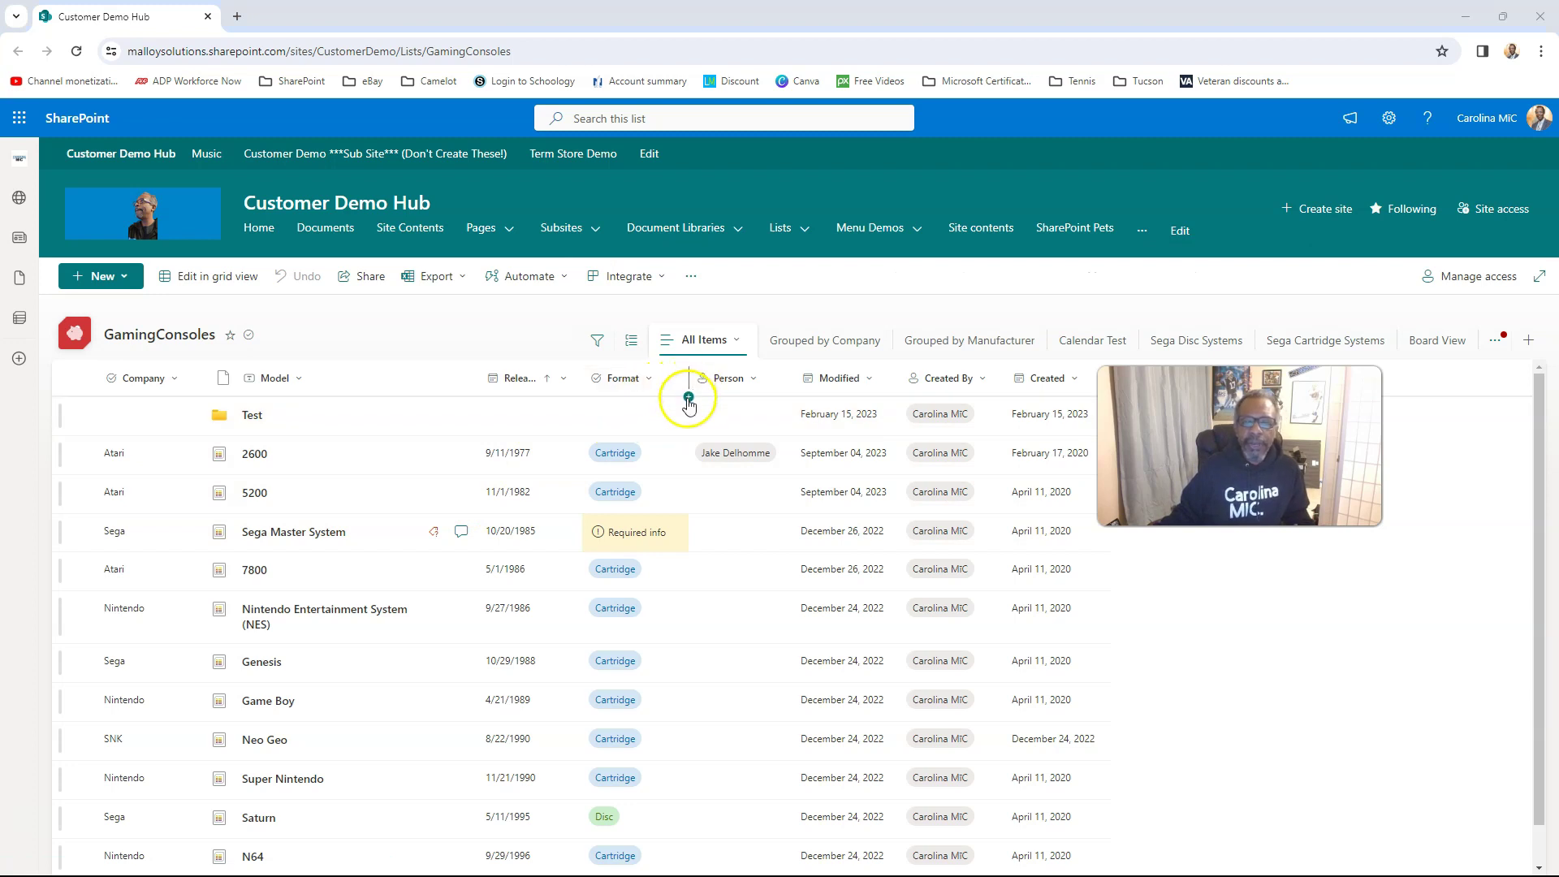
click(689, 400)
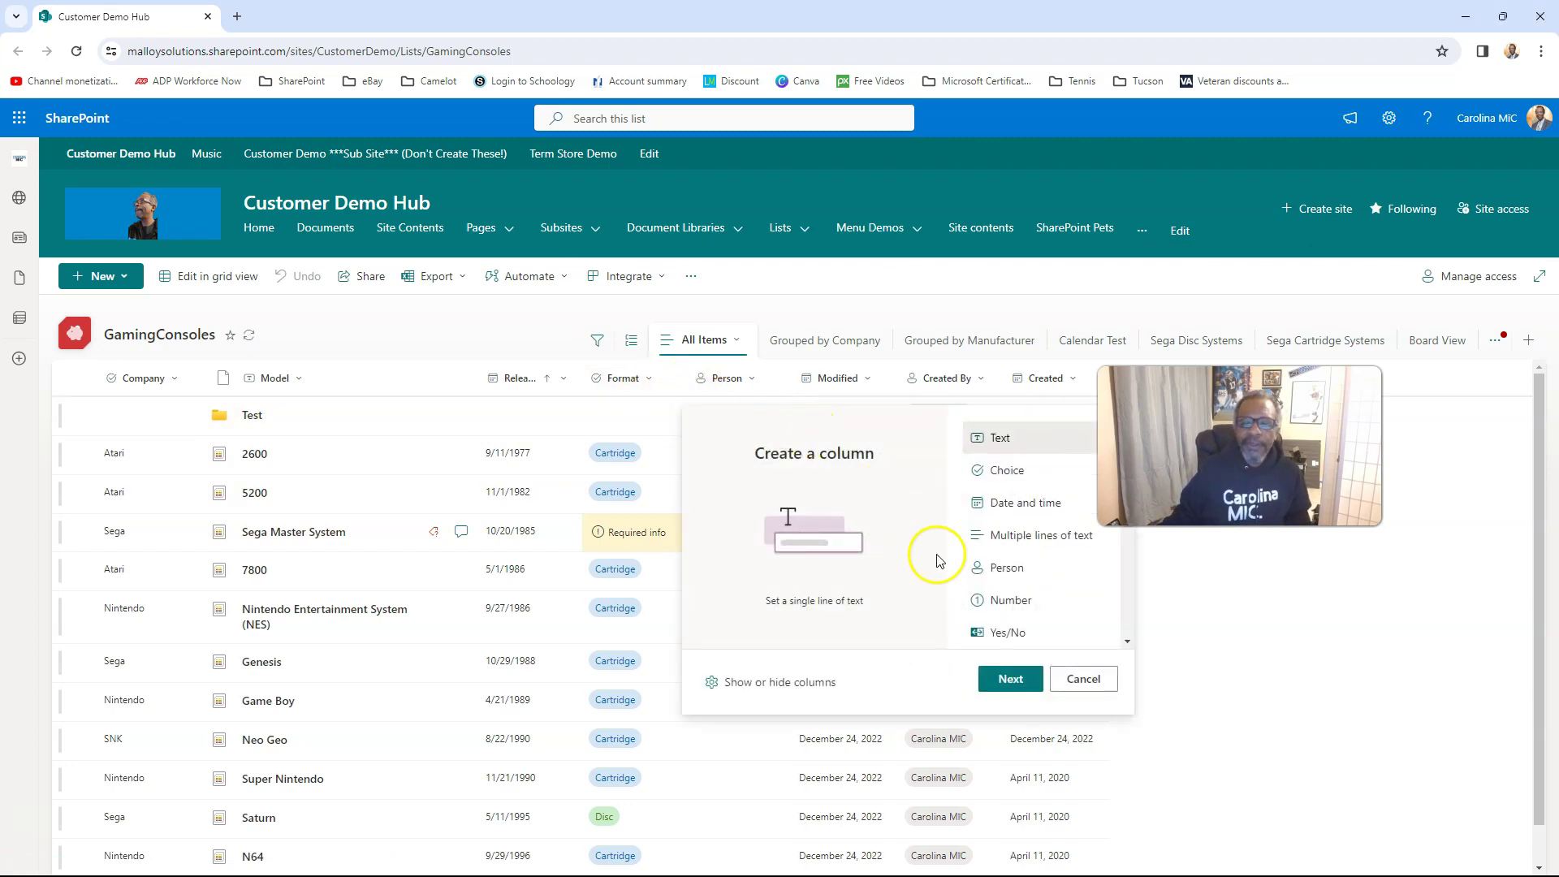
click(1076, 680)
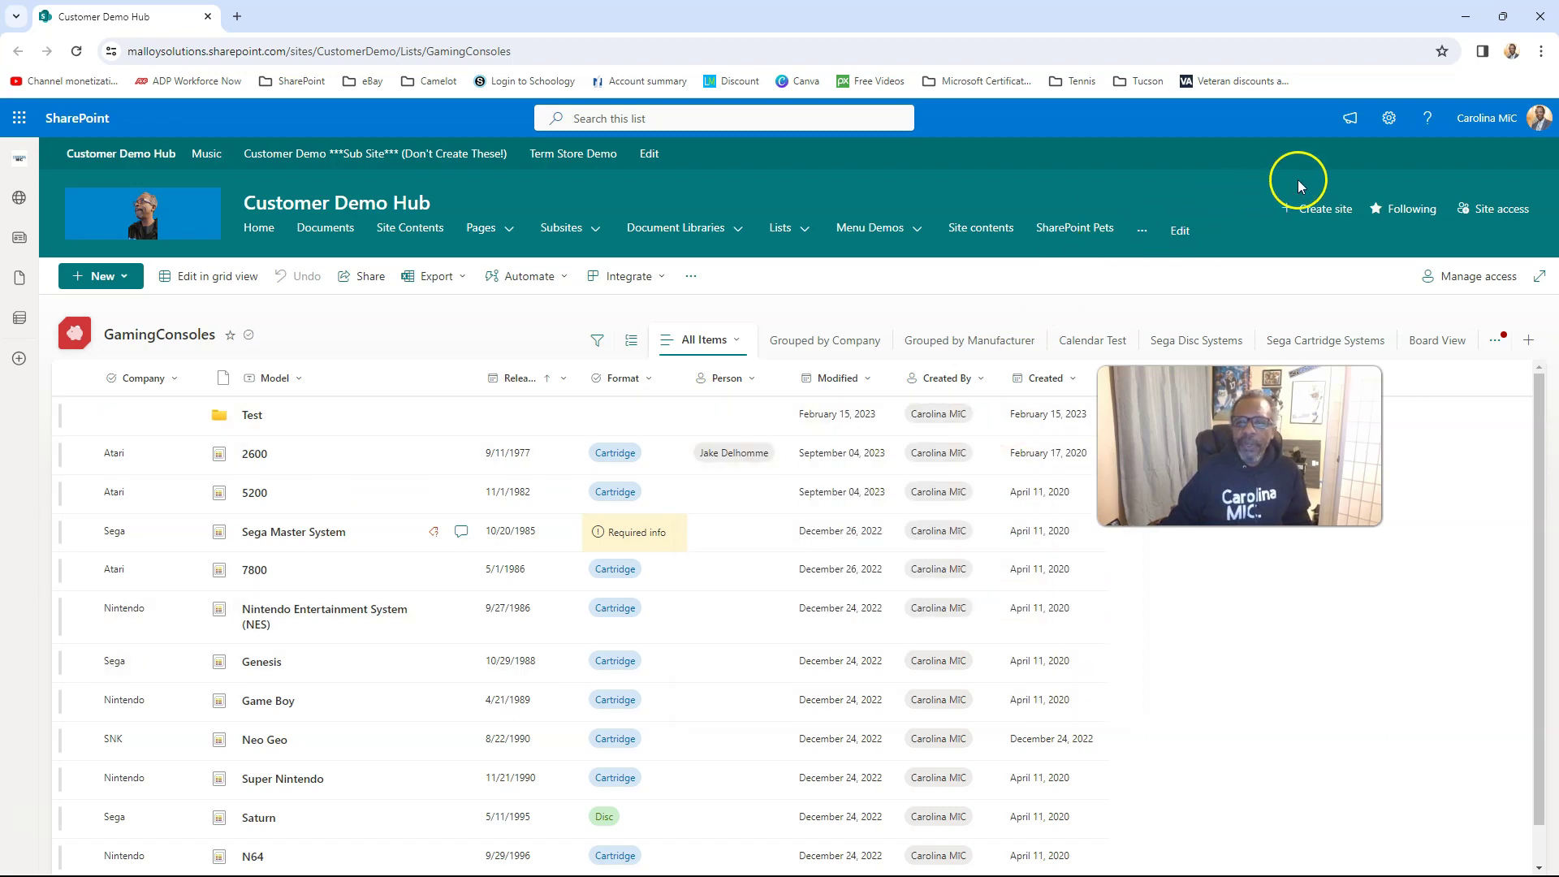
- Go to the GamingConsoles list settings and start creating a new column
click(1389, 122)
click(1347, 287)
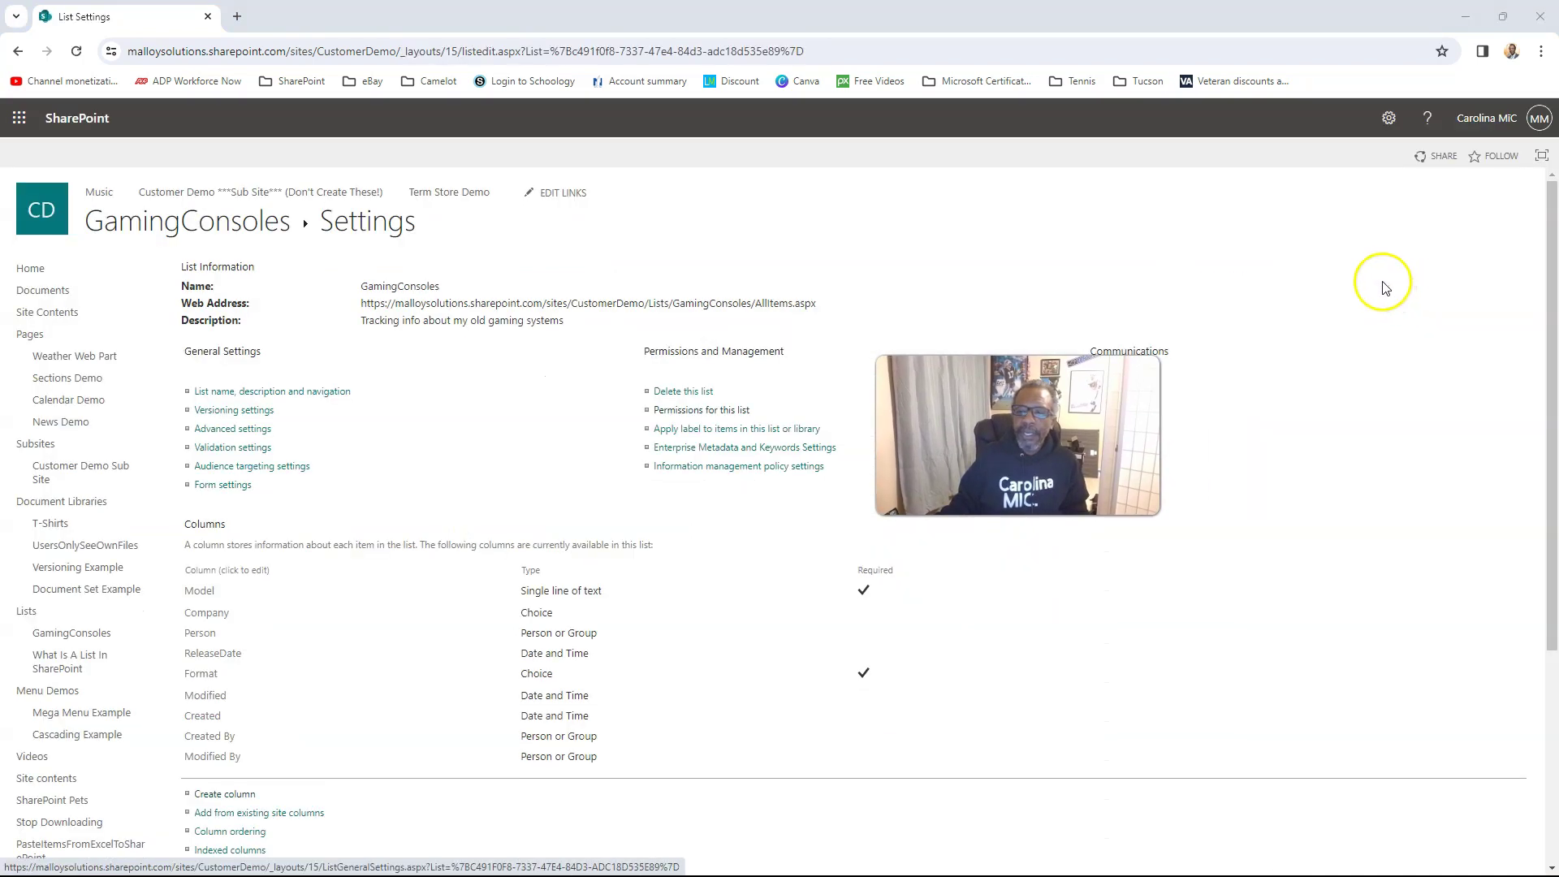
scroll(299, 584, down, 2)
click(234, 665)
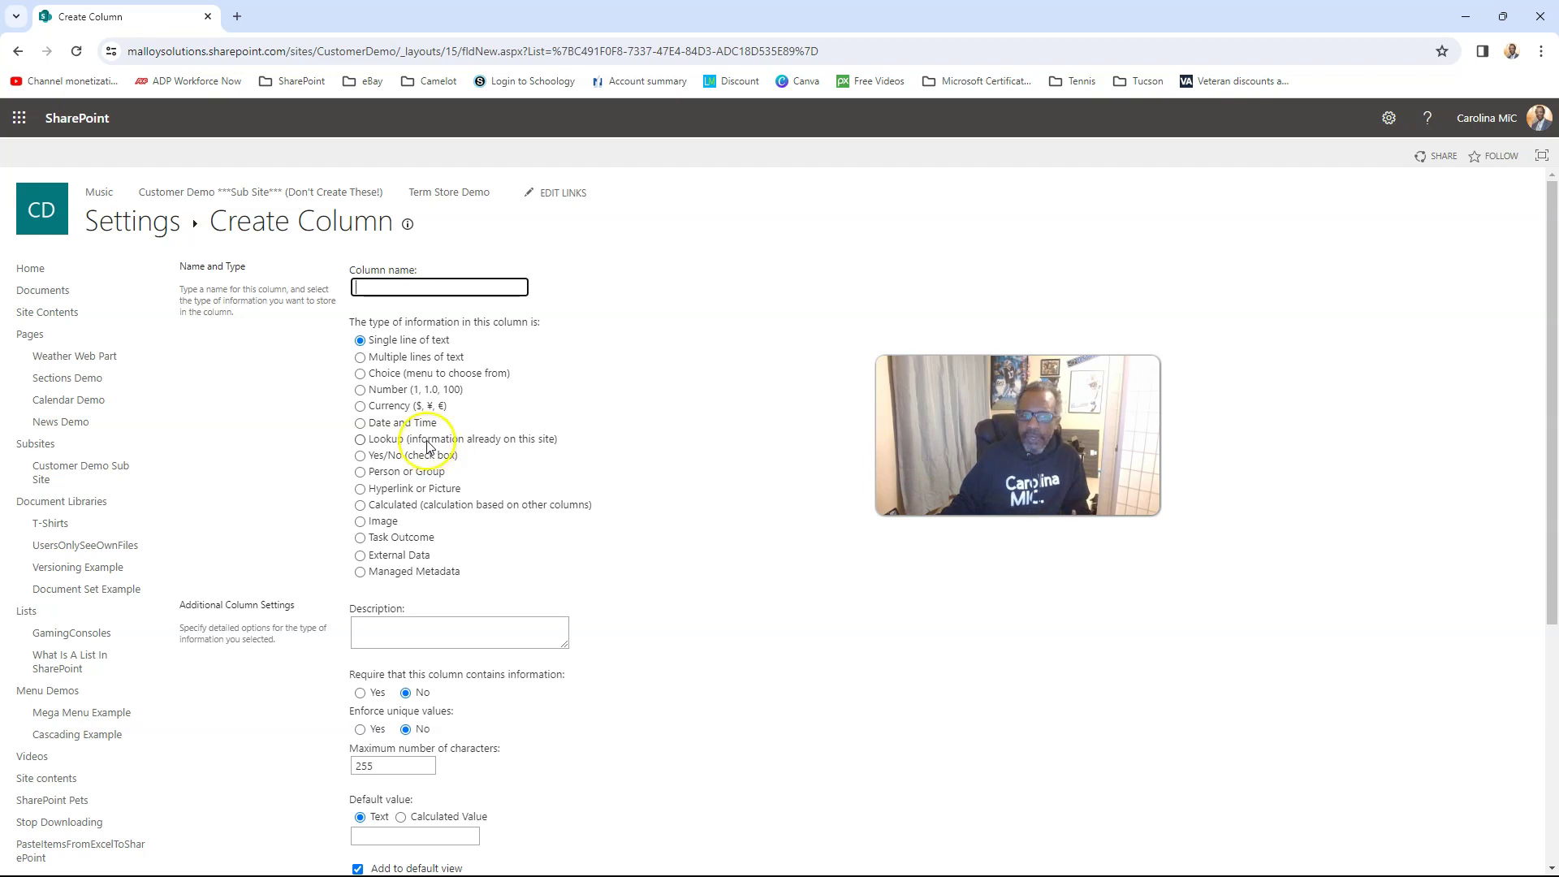
- Abandon the new-column form and return to the GamingConsoles list
scroll(401, 200, down, 1)
click(21, 53)
click(20, 53)
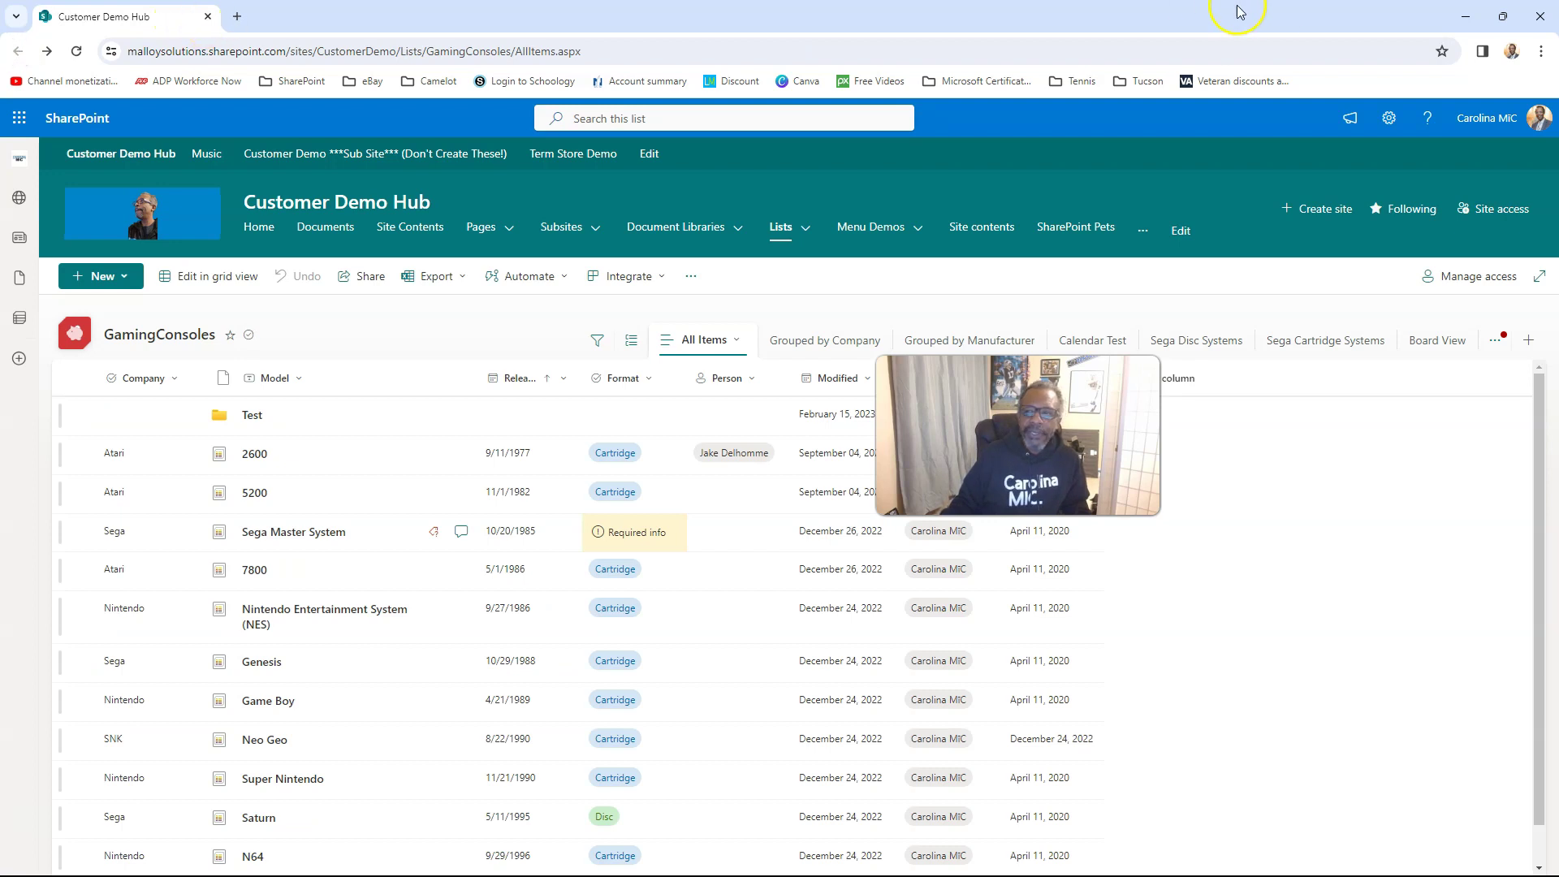
- Close Chrome to get back to the Lists app and begin a new column after Format
click(1540, 17)
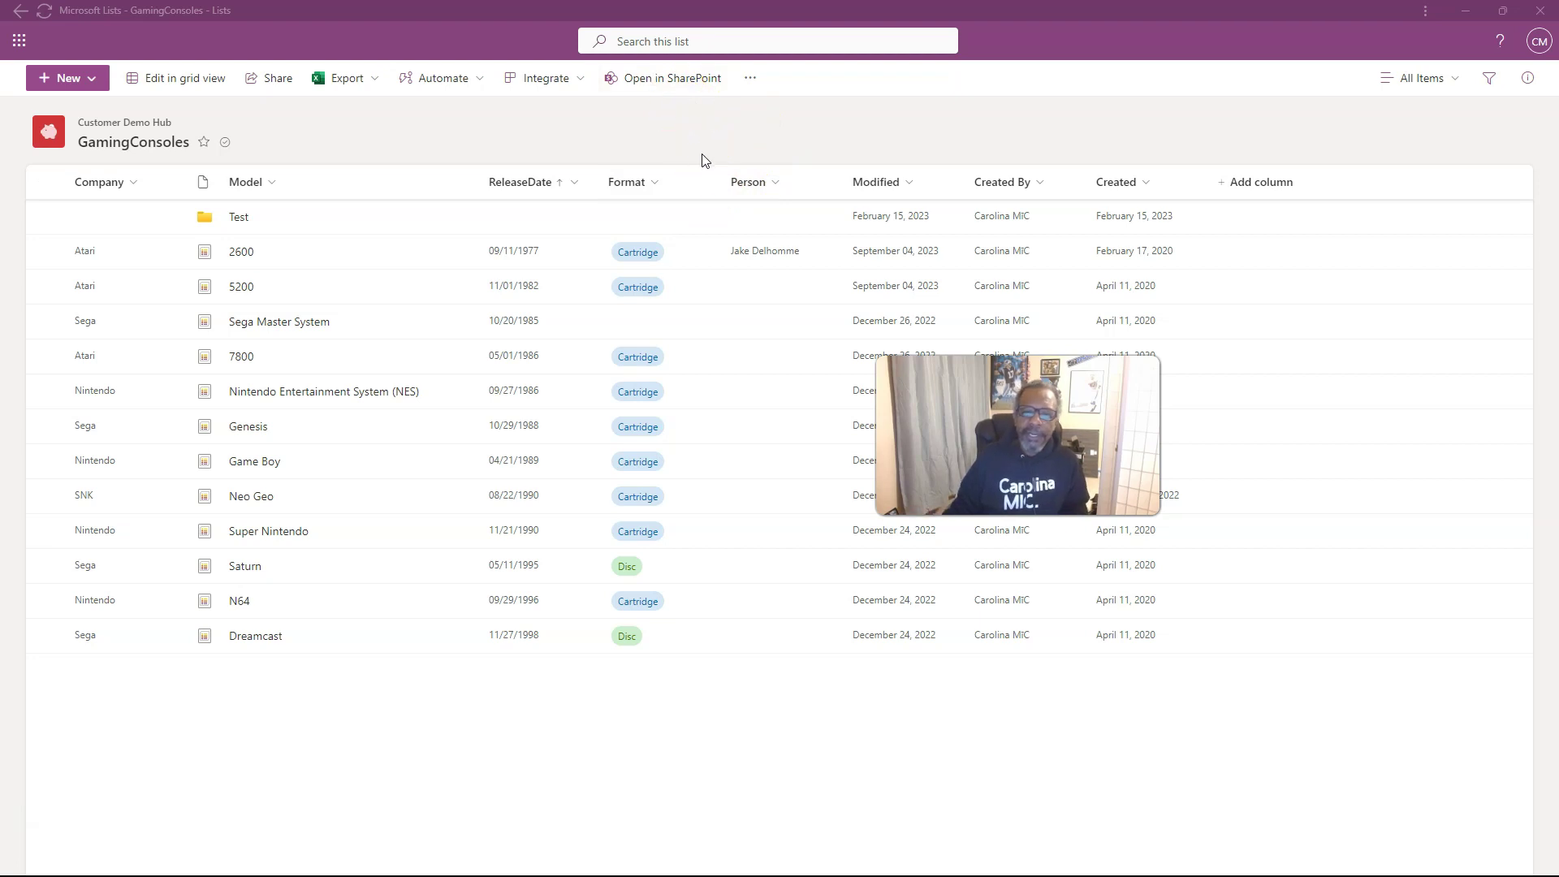
click(699, 181)
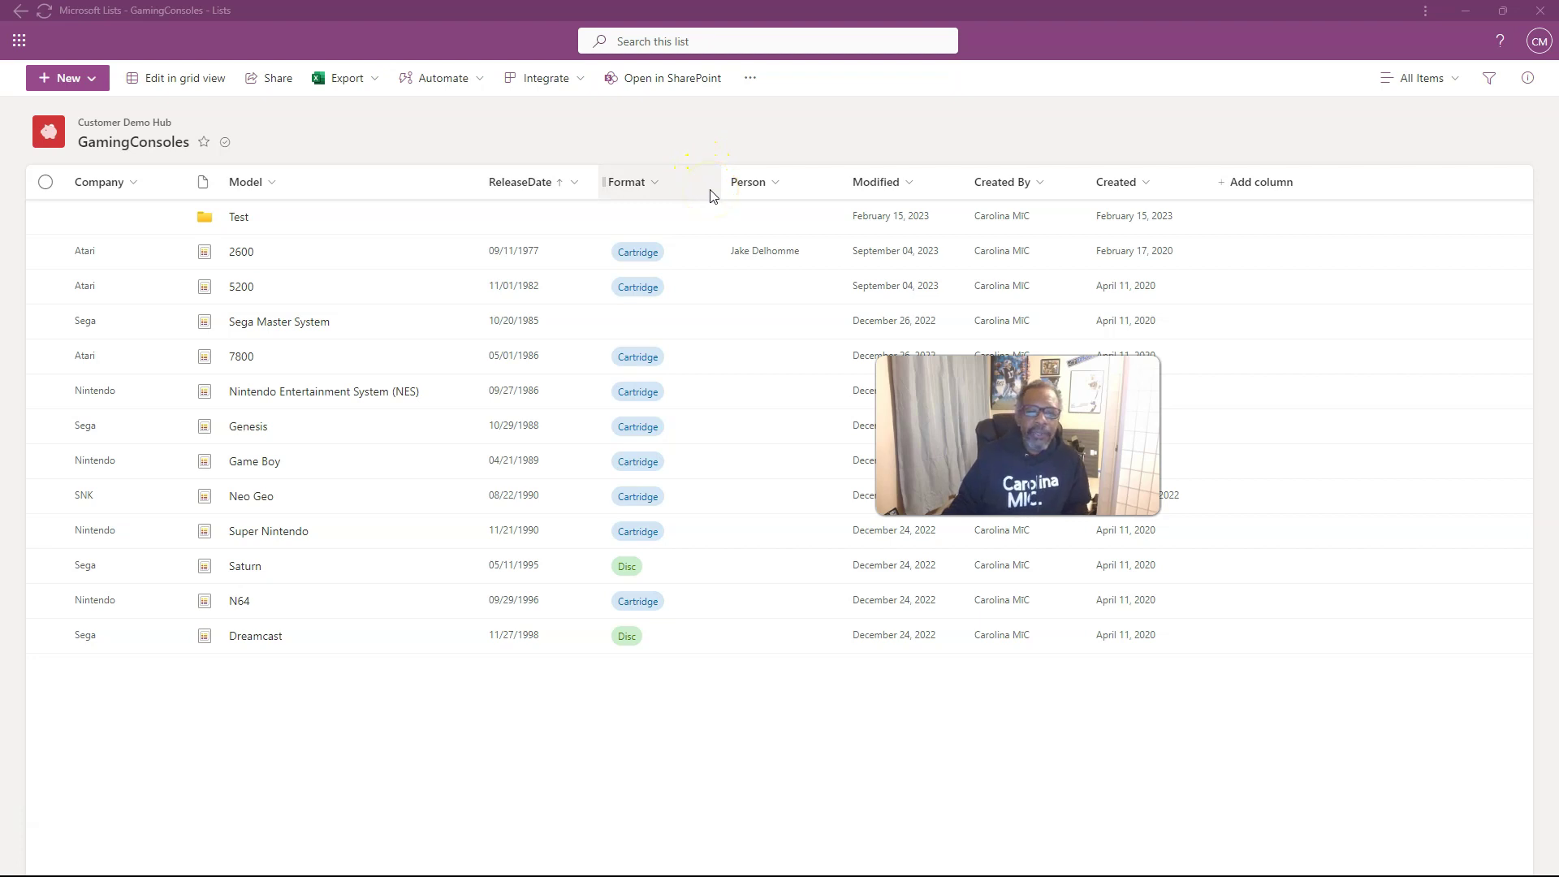
- Create a single line of text column named DeleteMe between Format and Person
click(721, 160)
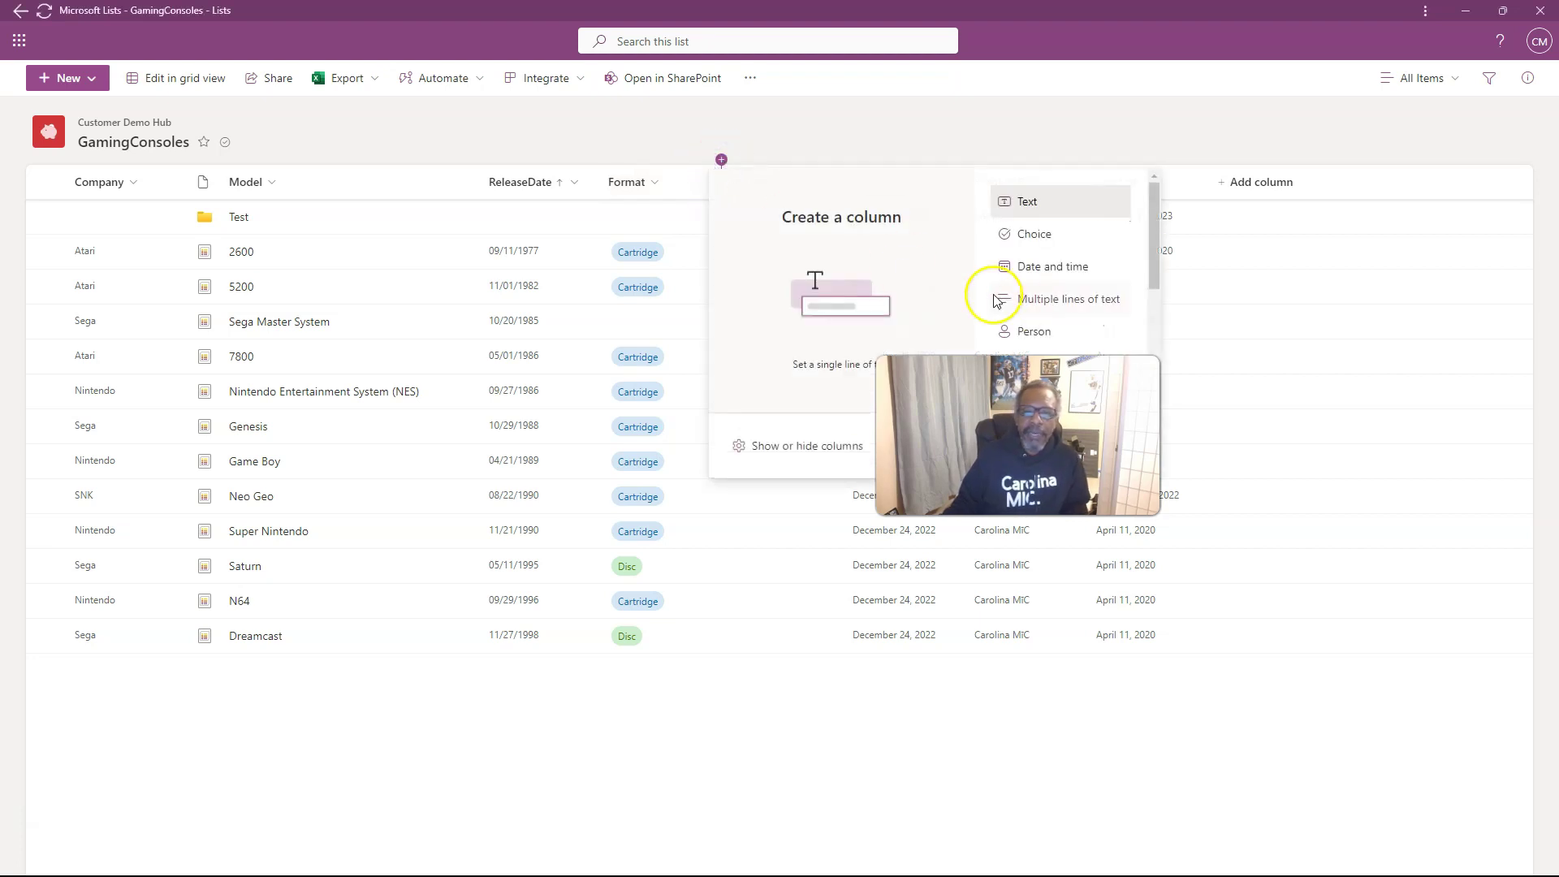
click(1050, 205)
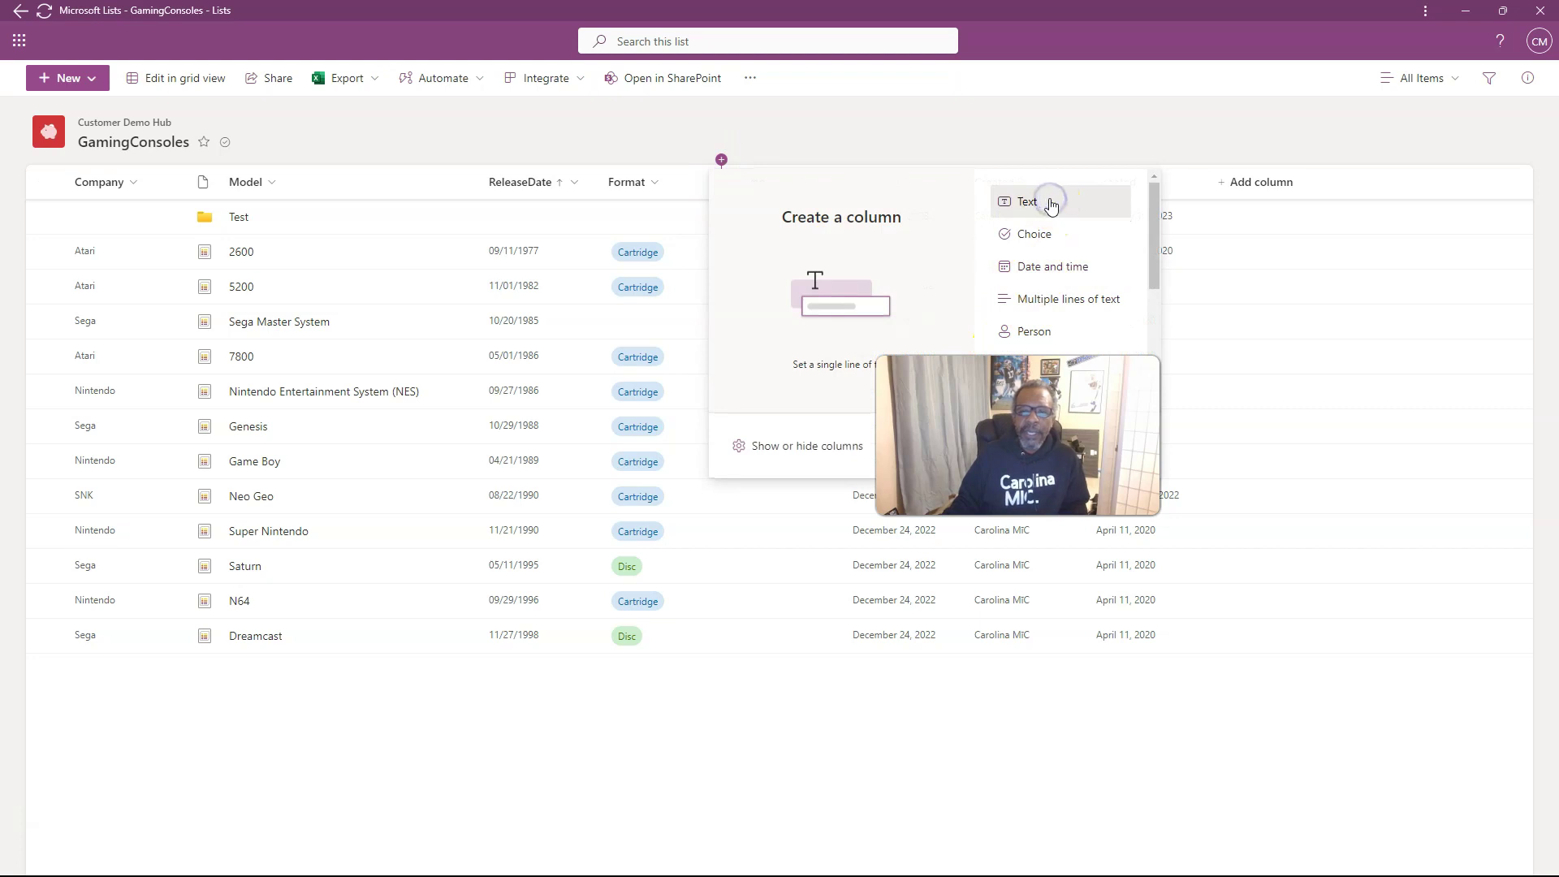
click(1006, 287)
click(1034, 442)
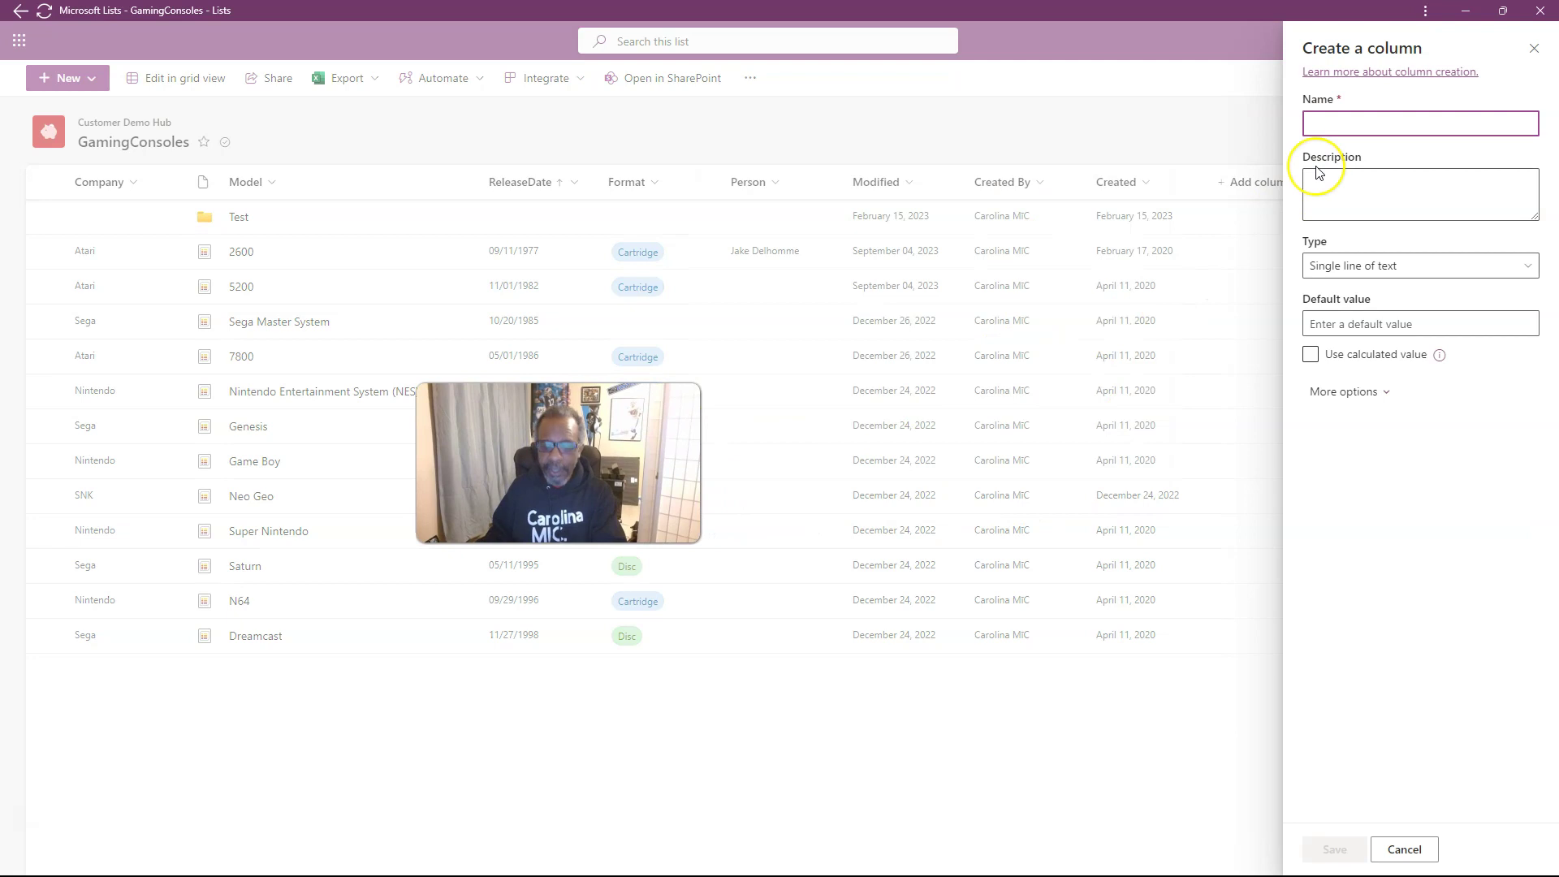
text(DeleteMe)
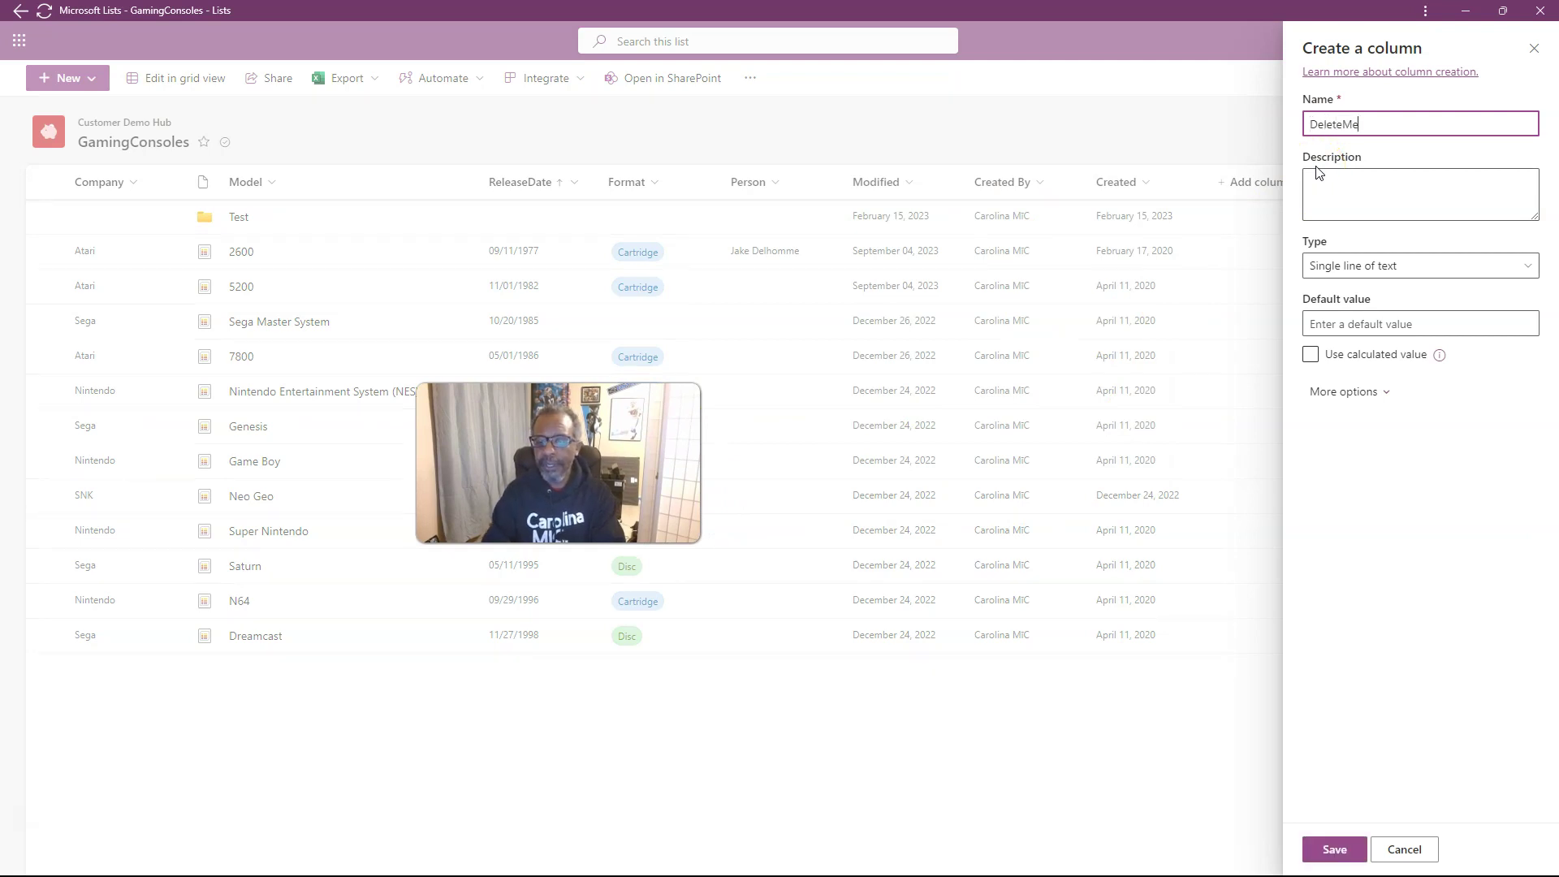
key(Return)
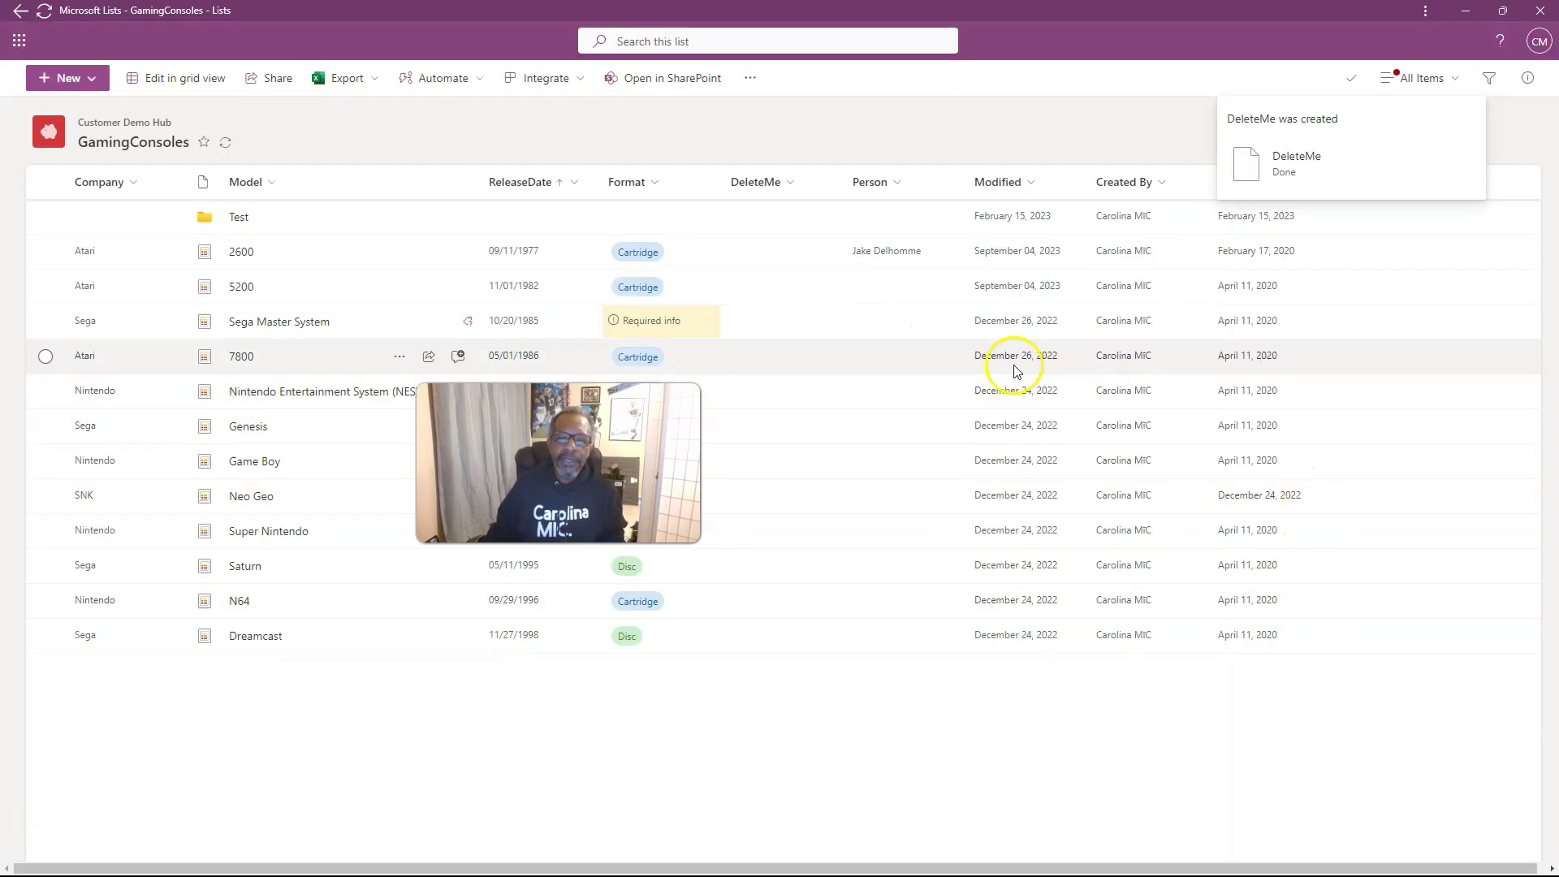
- Delete the DeleteMe column through Column settings > Edit and confirm the deletion
click(790, 182)
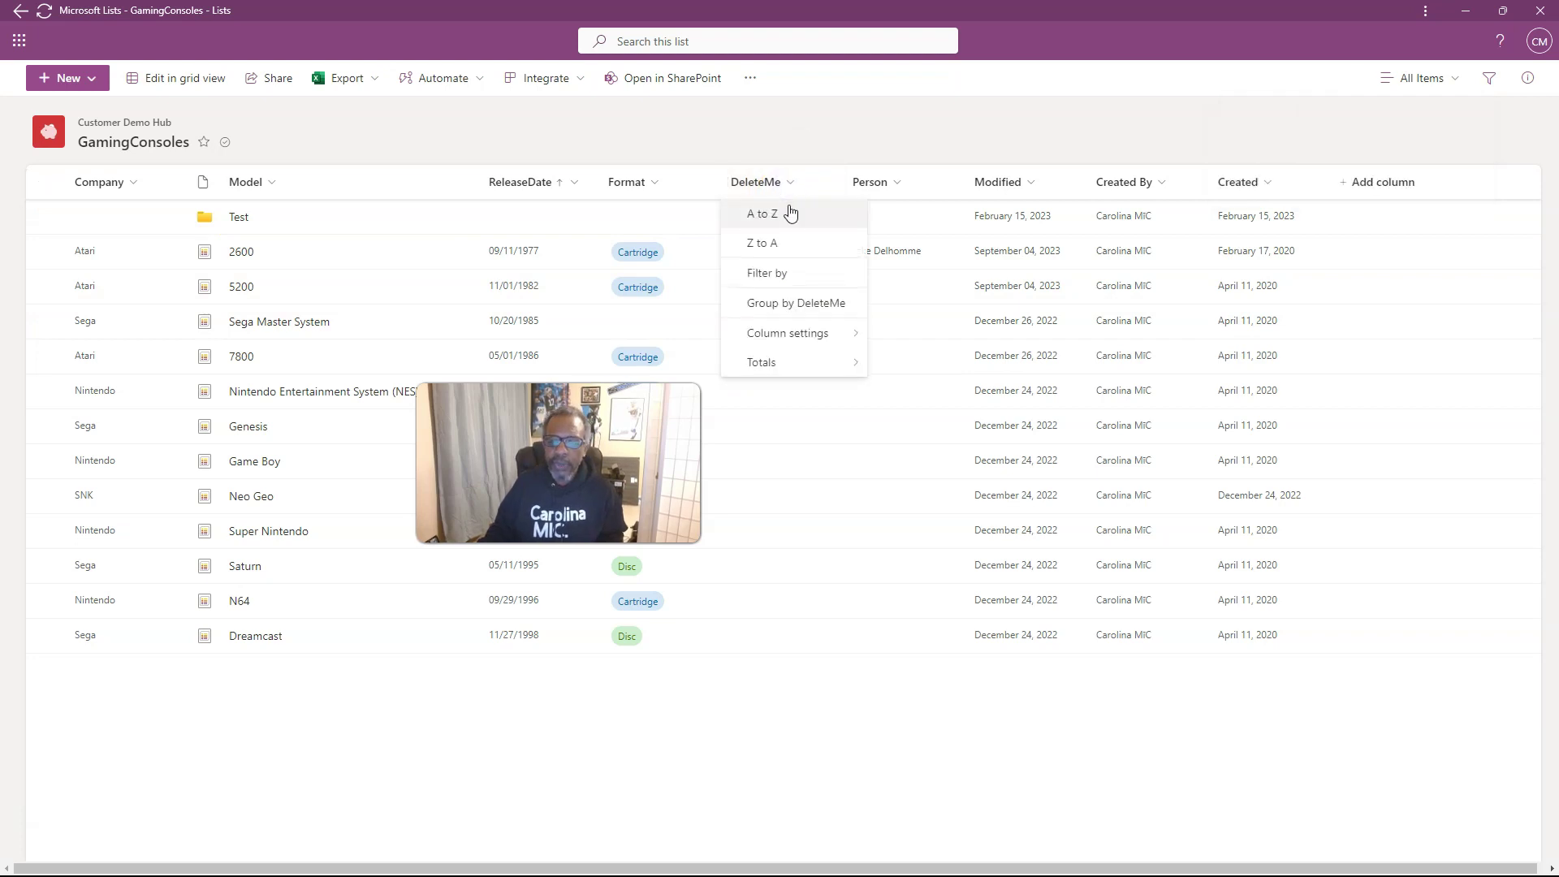
mouse_move(784, 333)
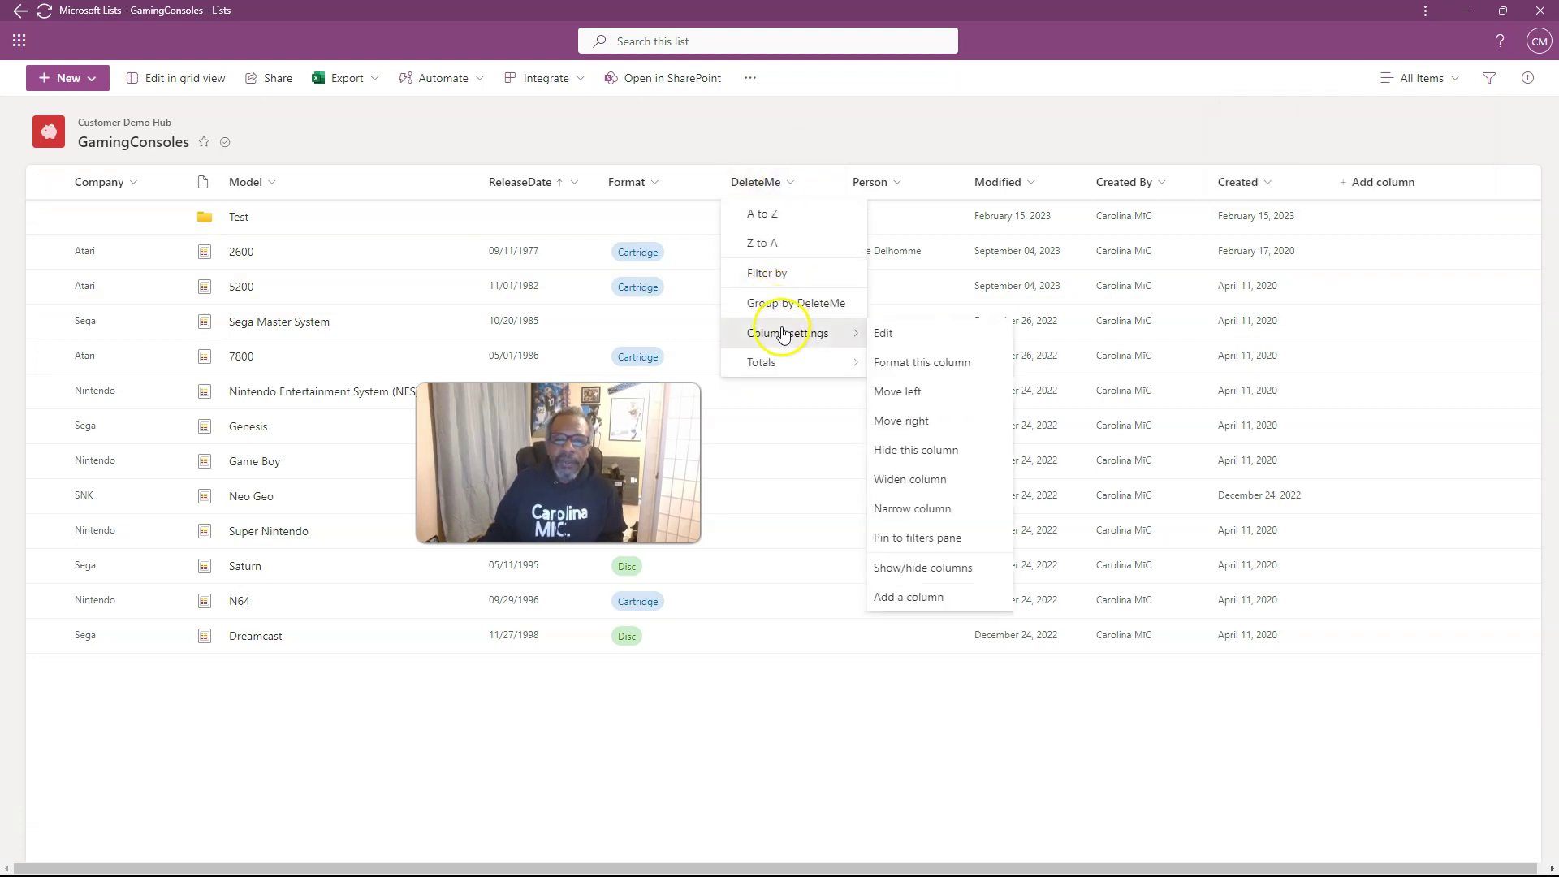
click(879, 334)
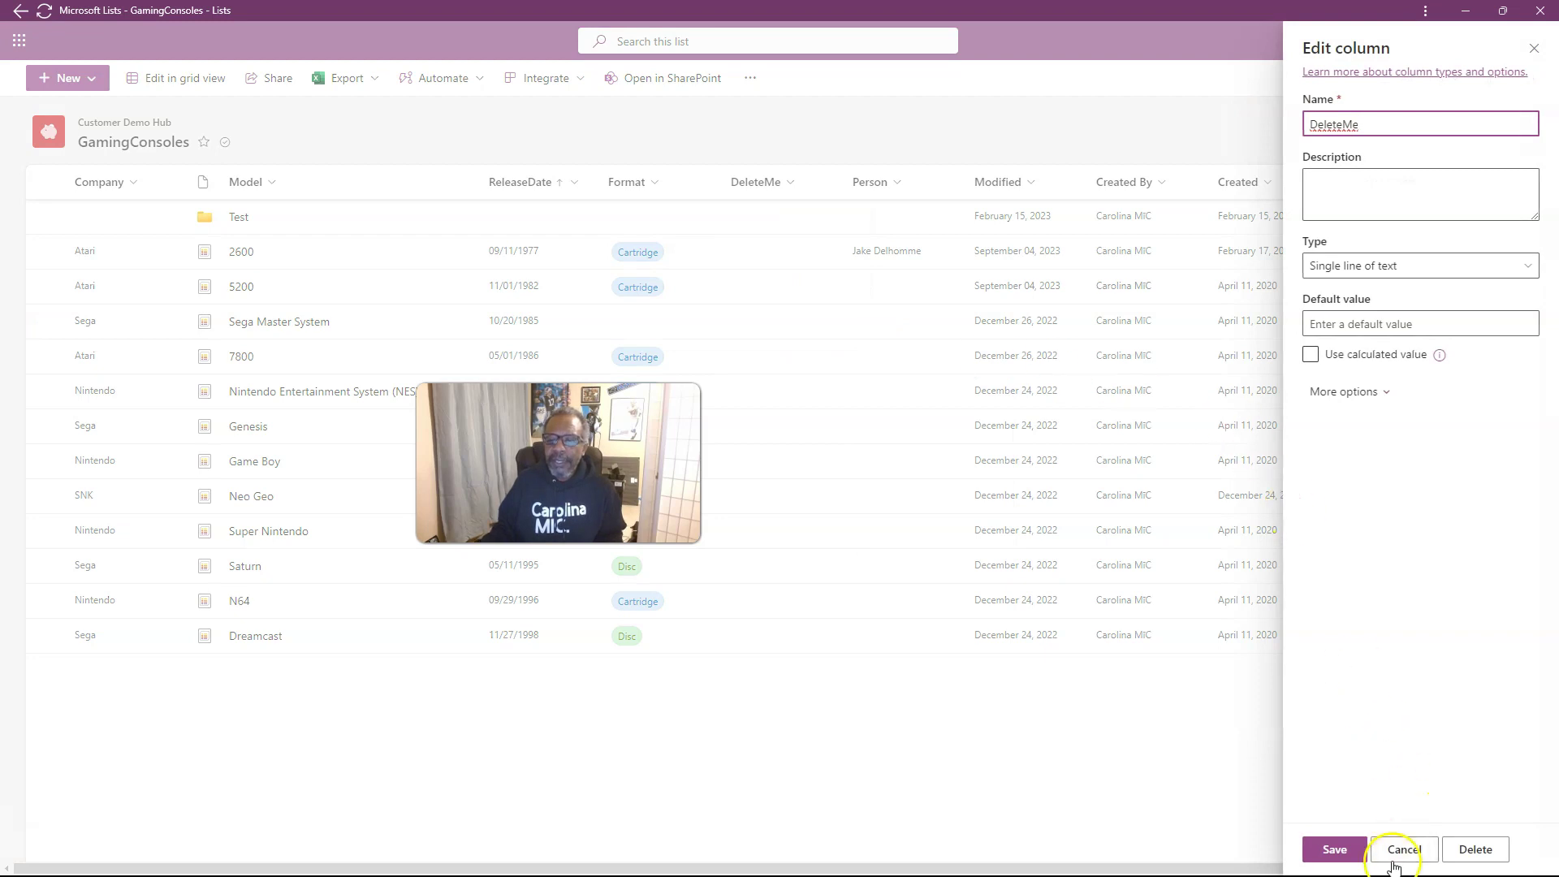
click(1474, 849)
click(771, 497)
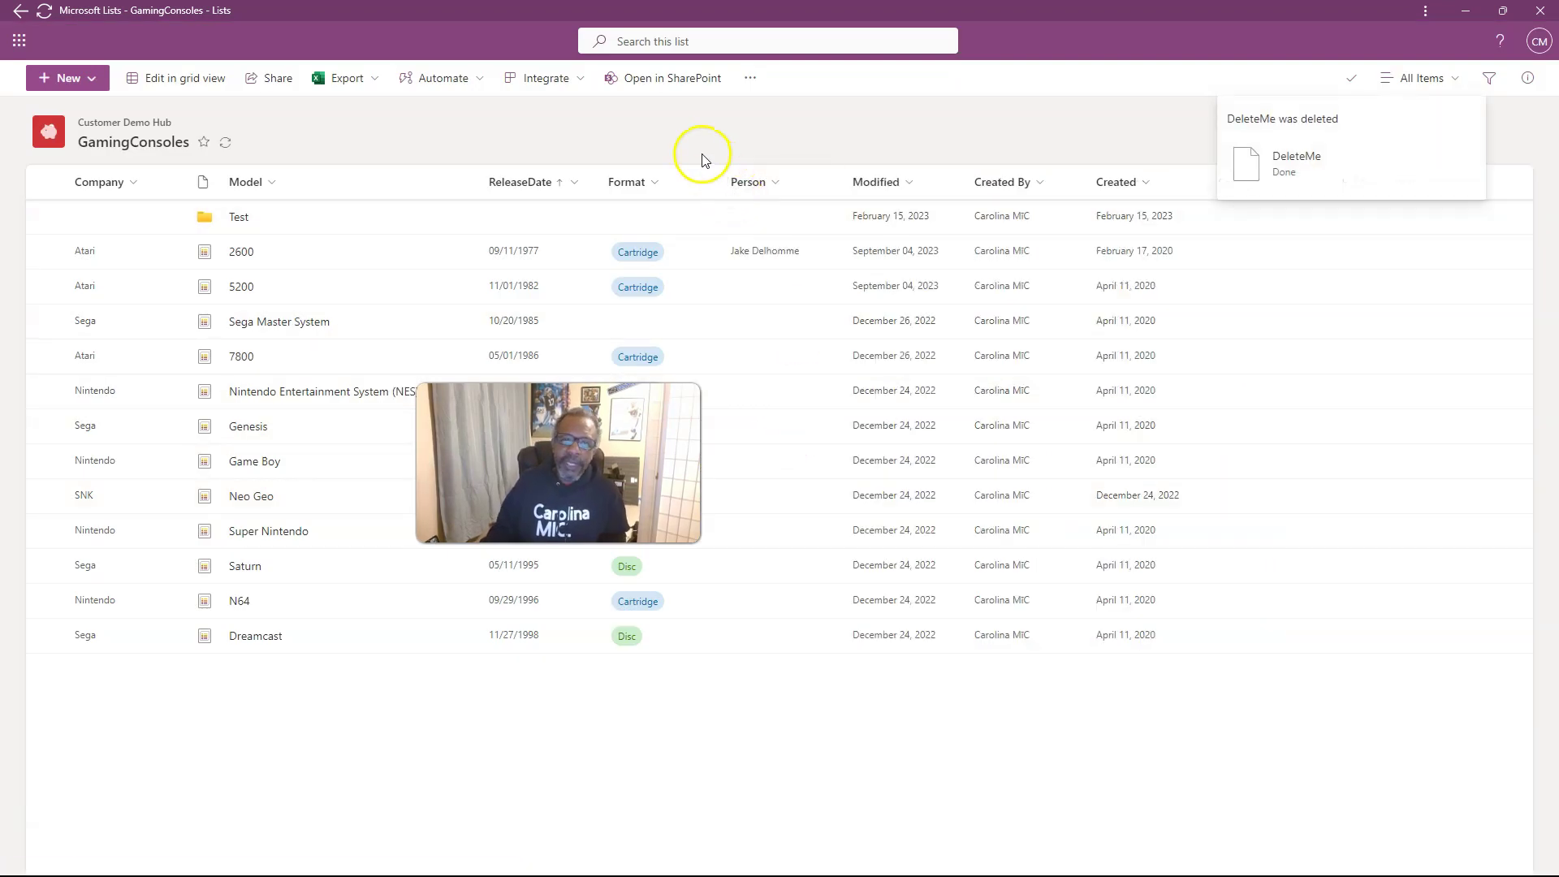
click(677, 81)
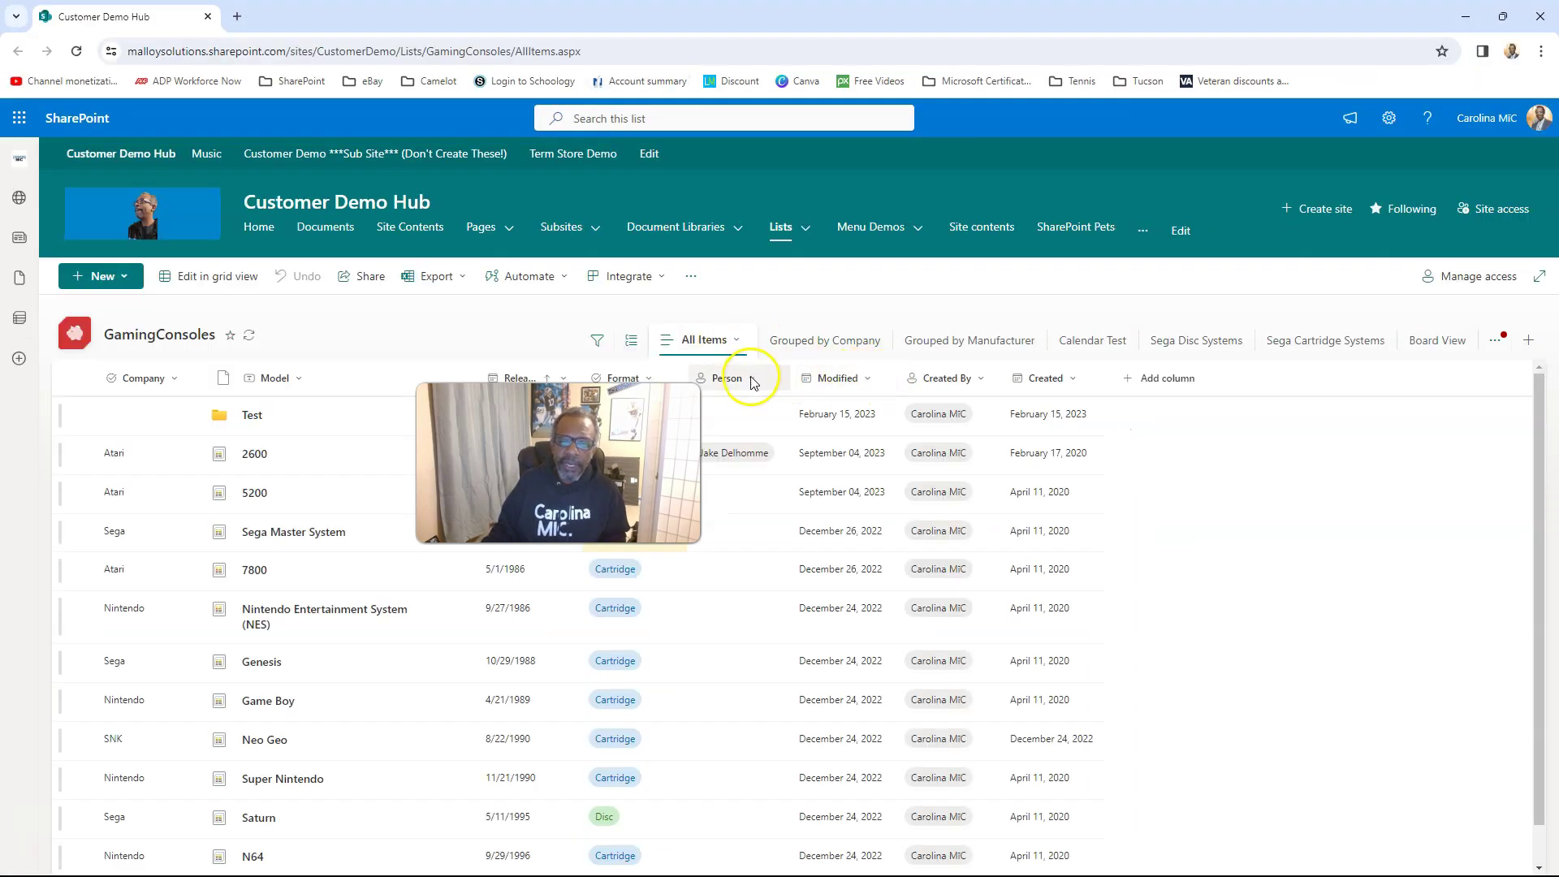
click(754, 380)
mouse_move(825, 528)
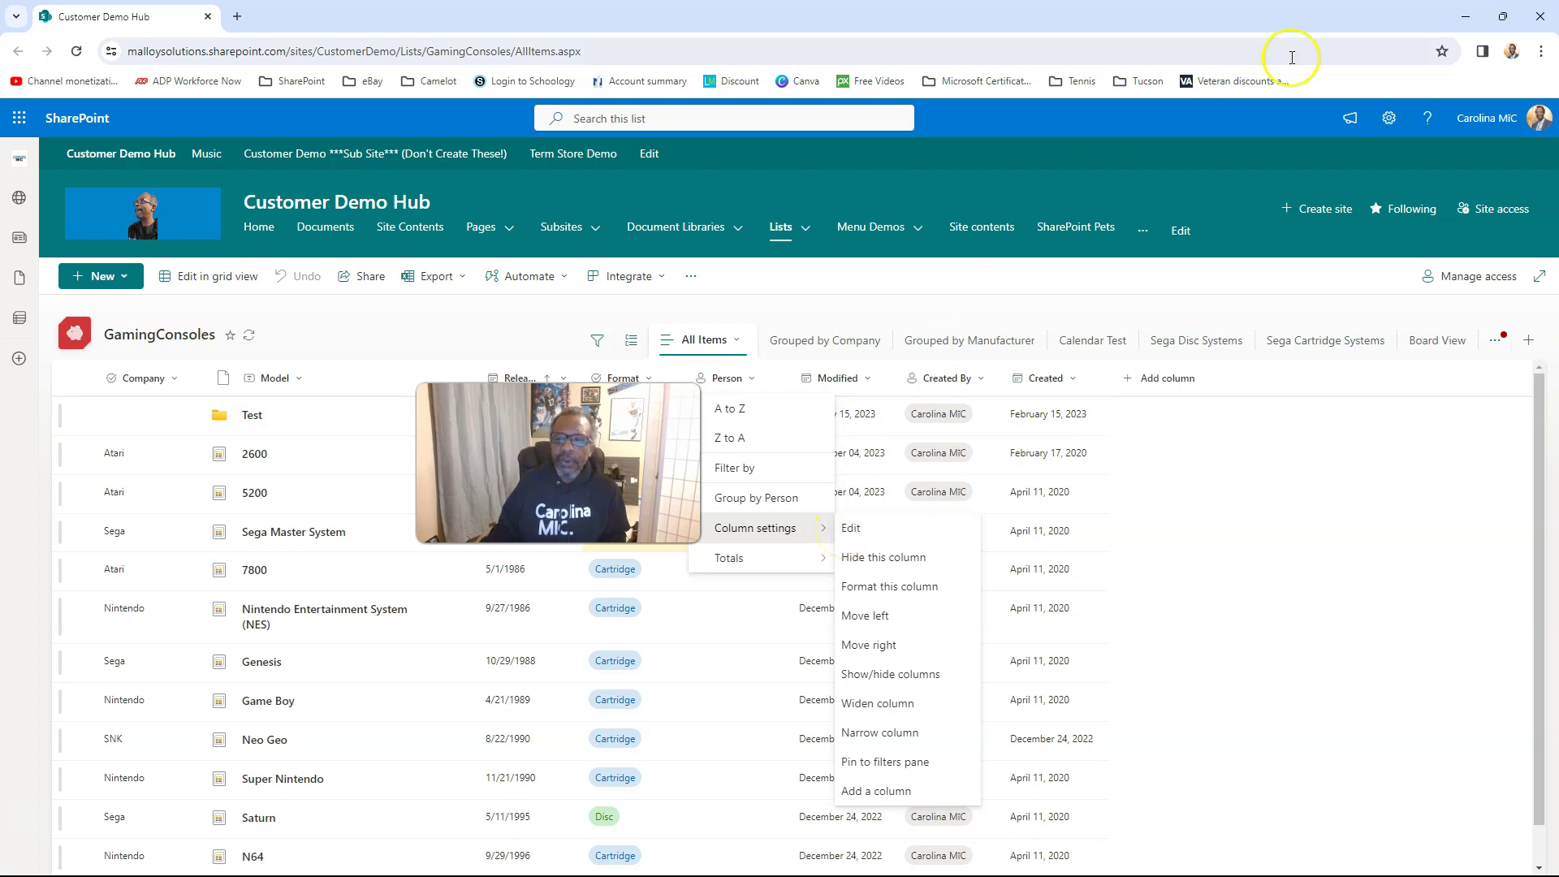
click(1390, 119)
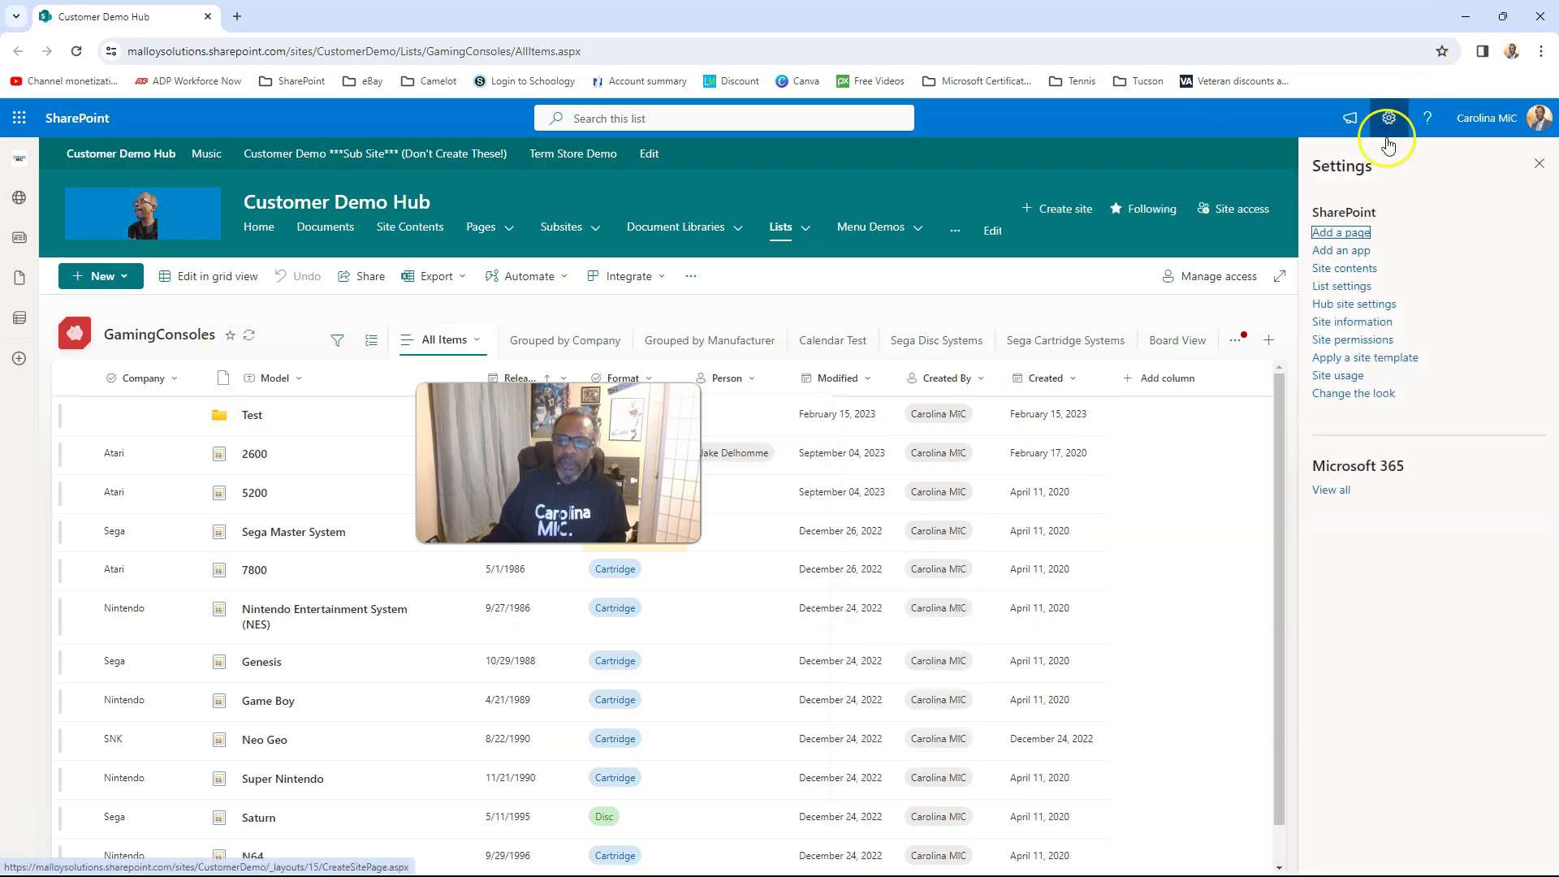
click(1355, 286)
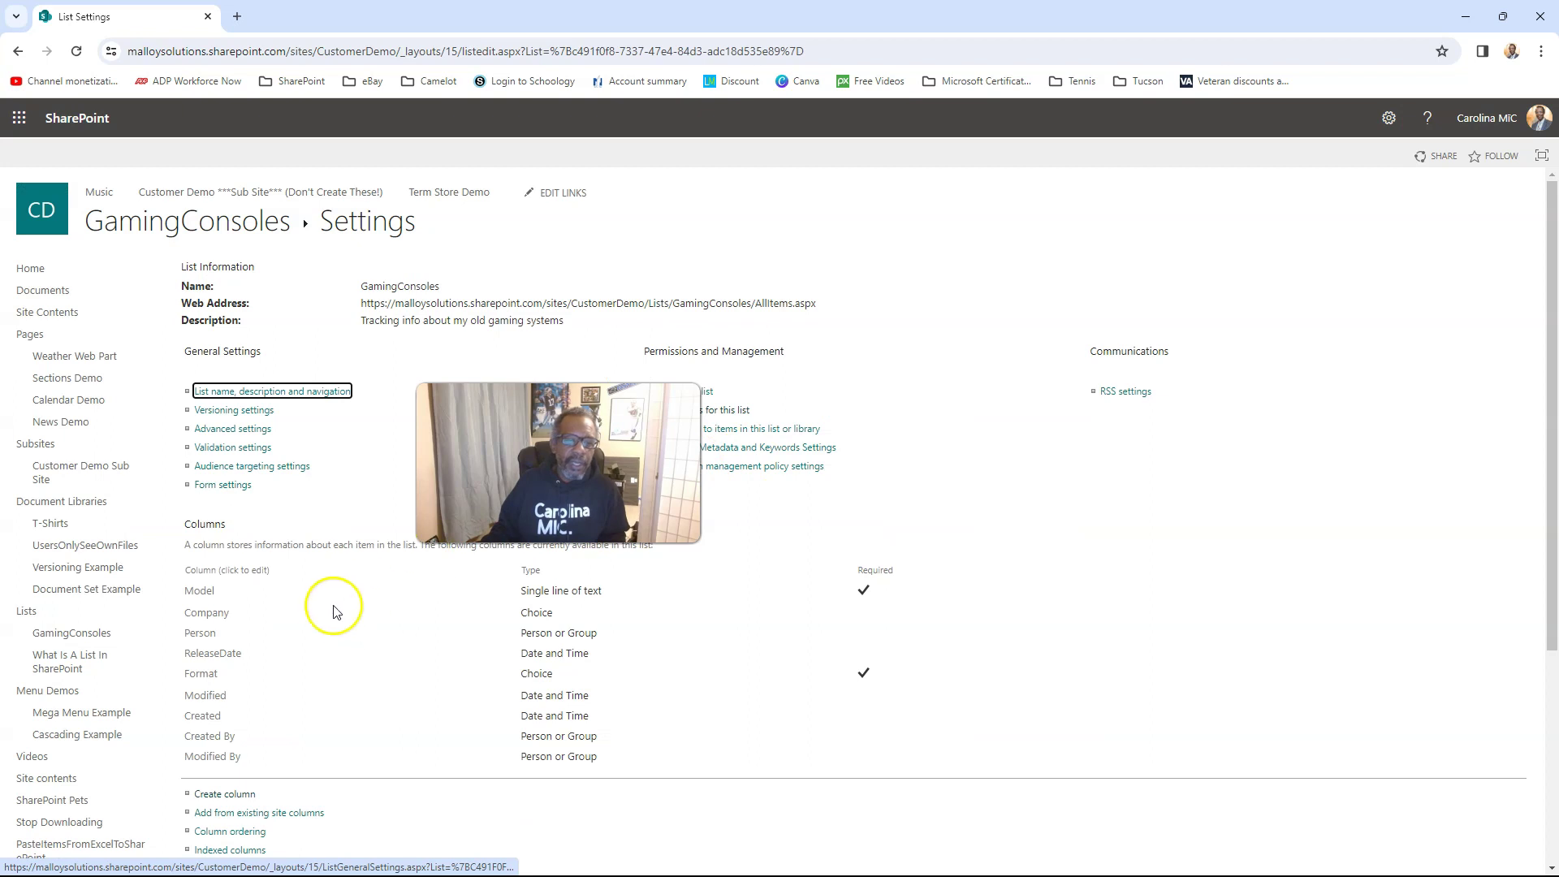
click(202, 635)
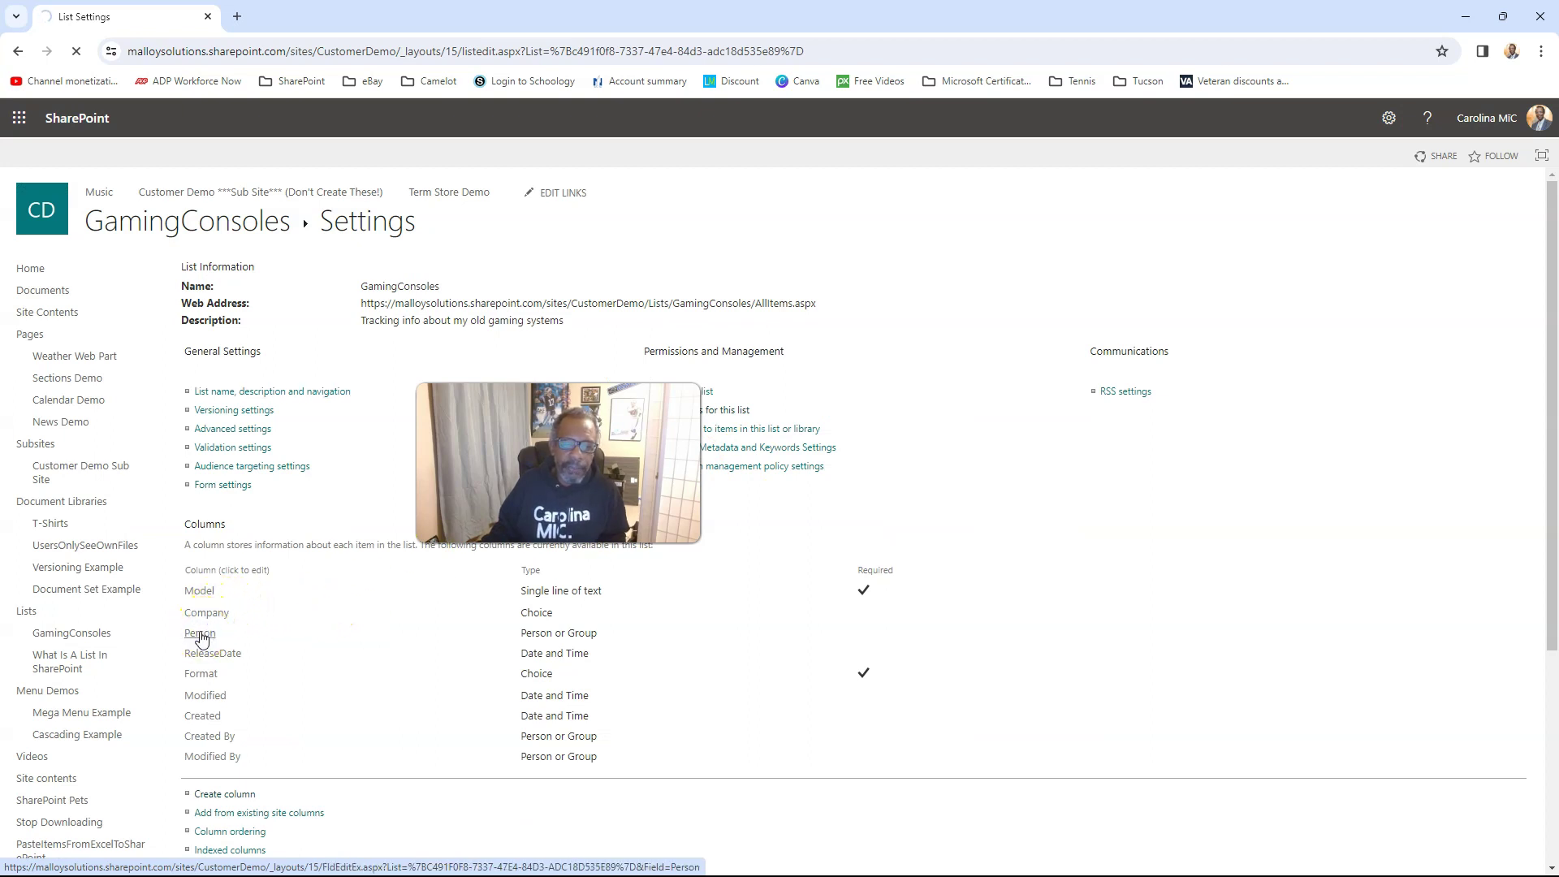
scroll(724, 699, down, 4)
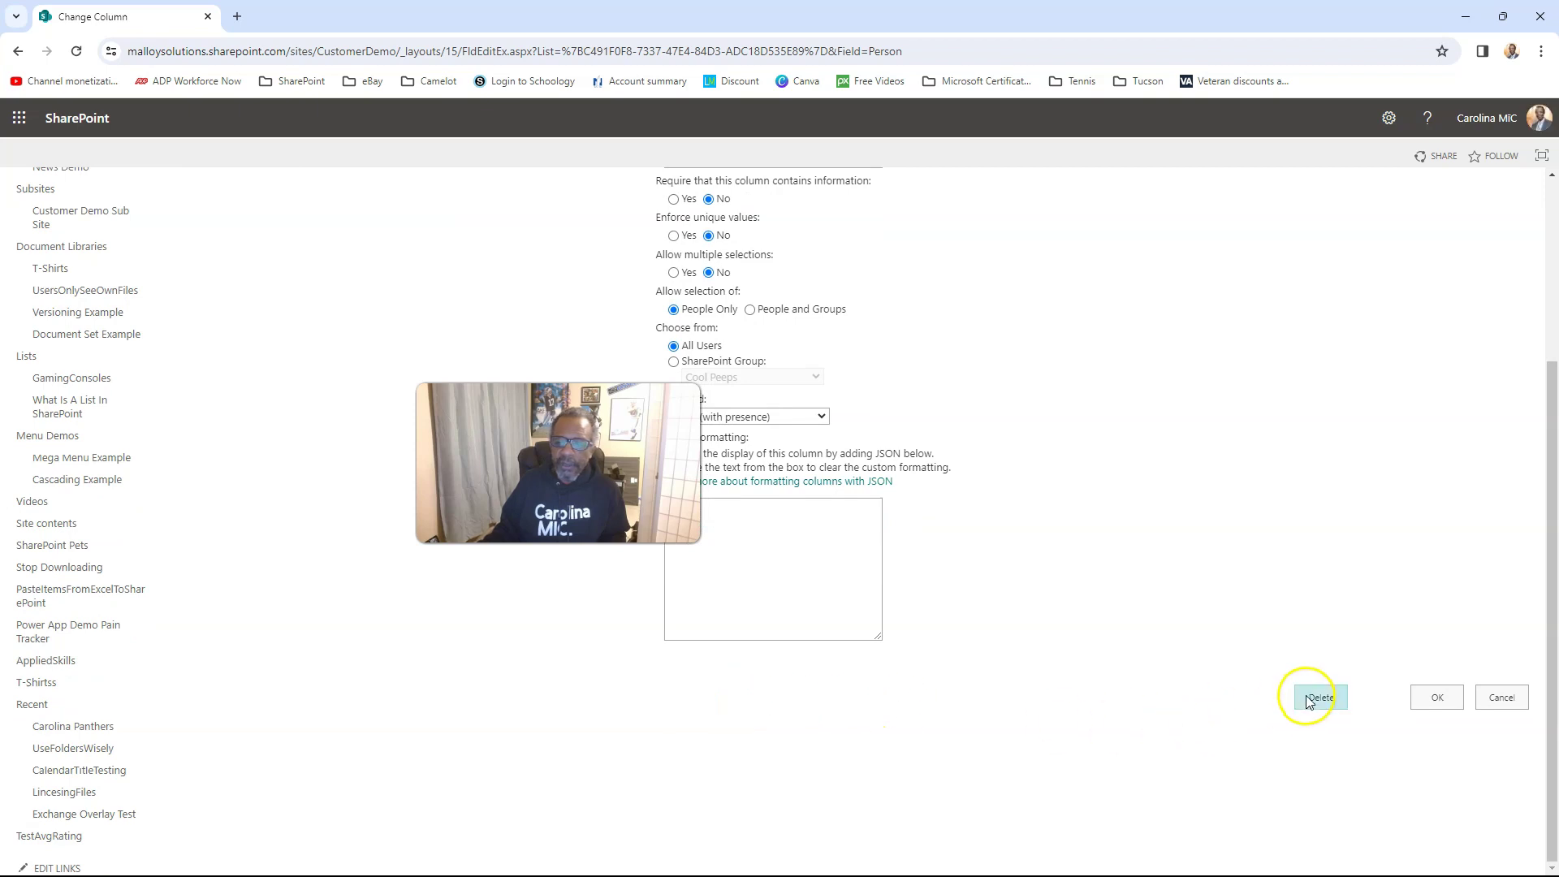
scroll(1340, 553, up, 3)
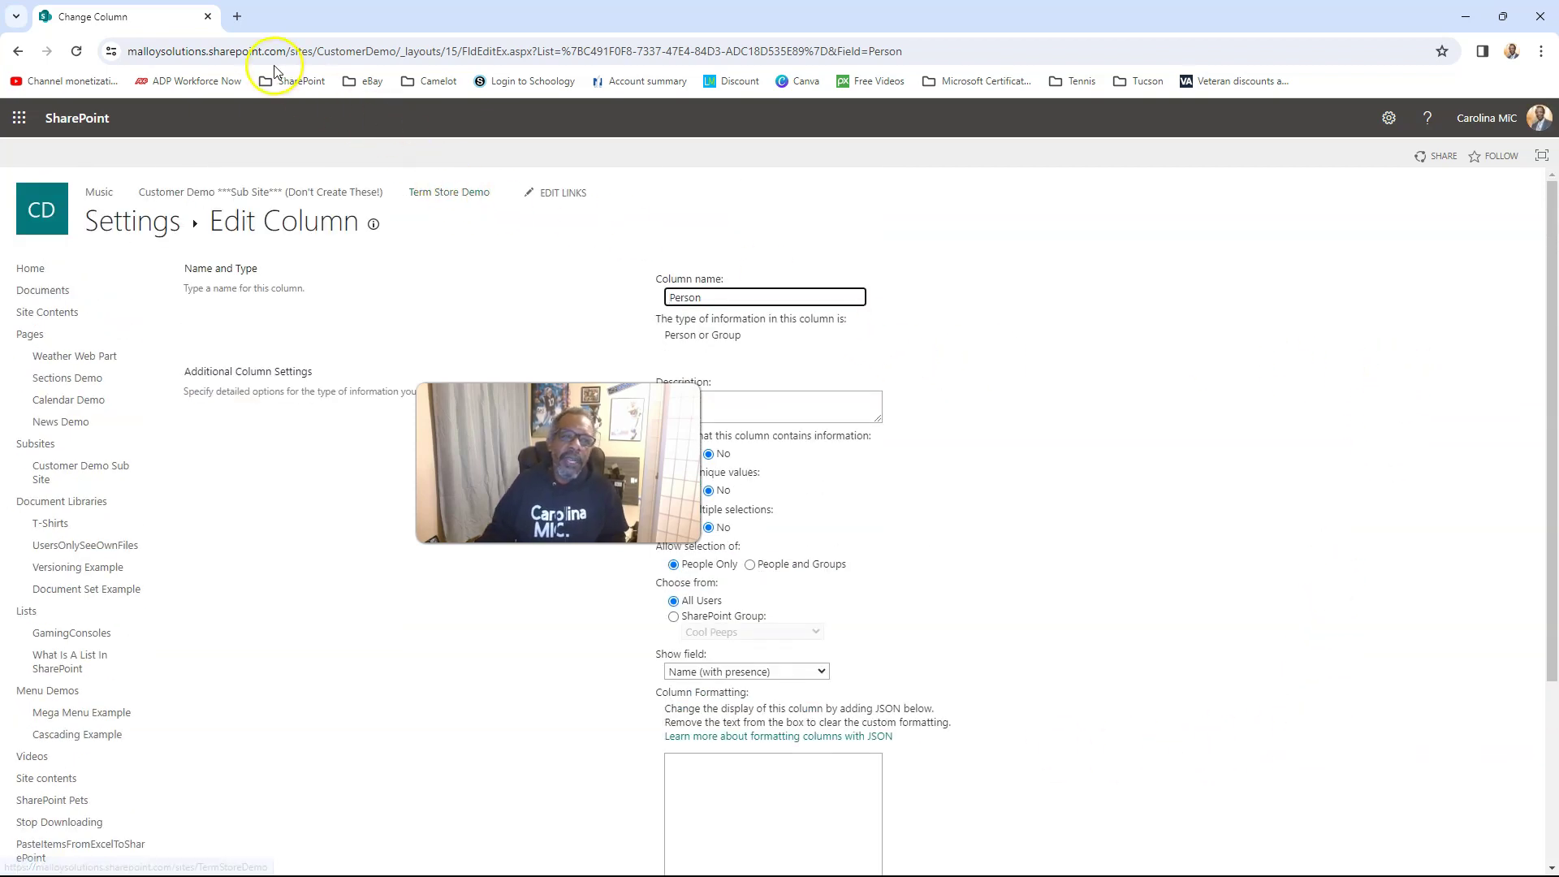
click(208, 16)
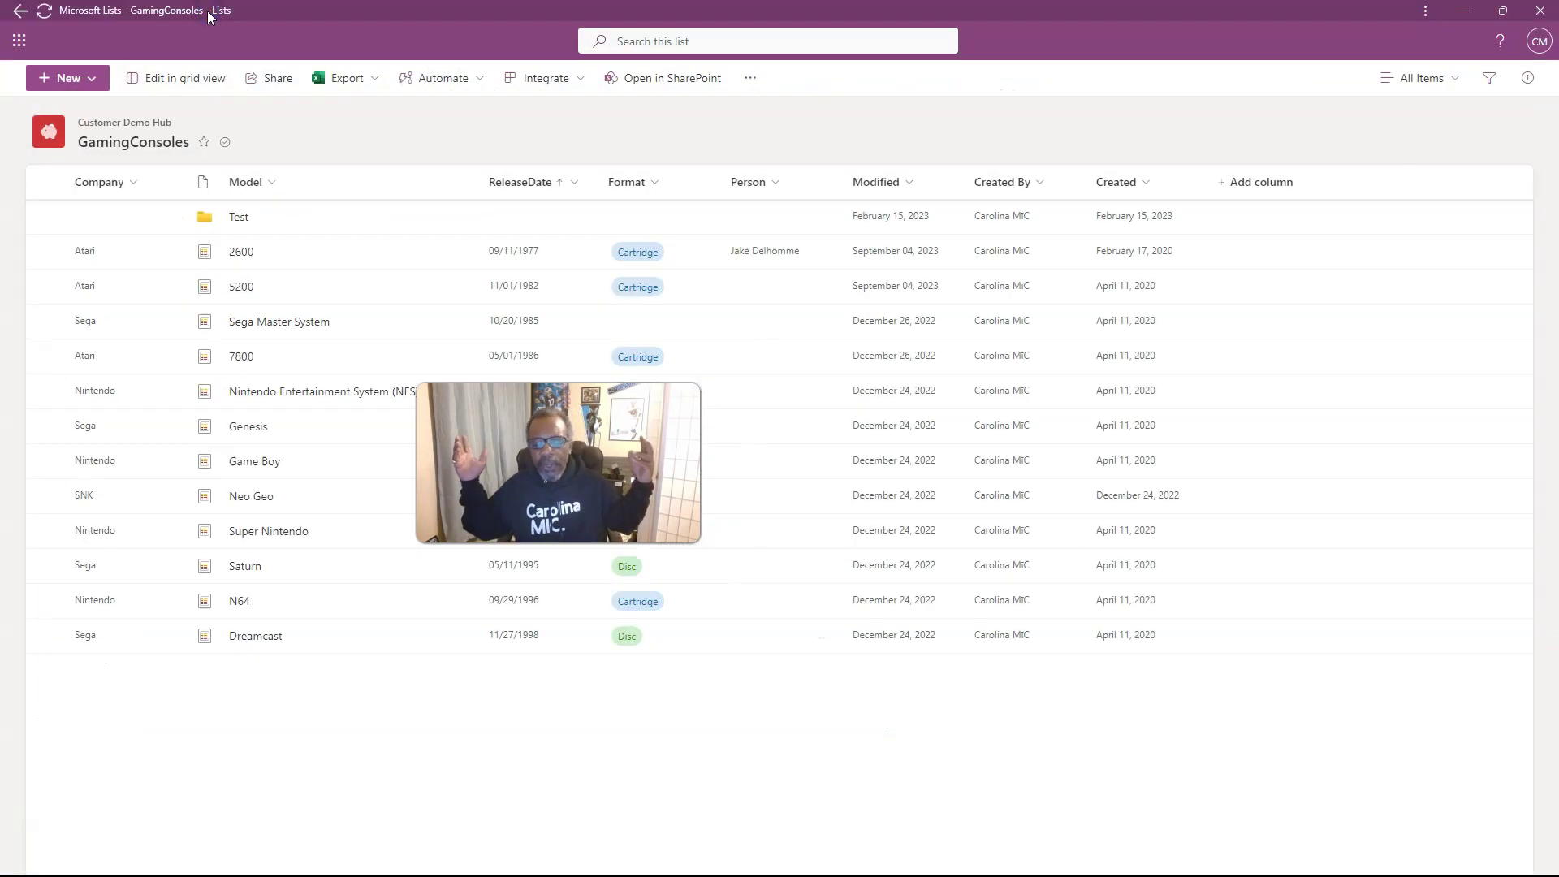